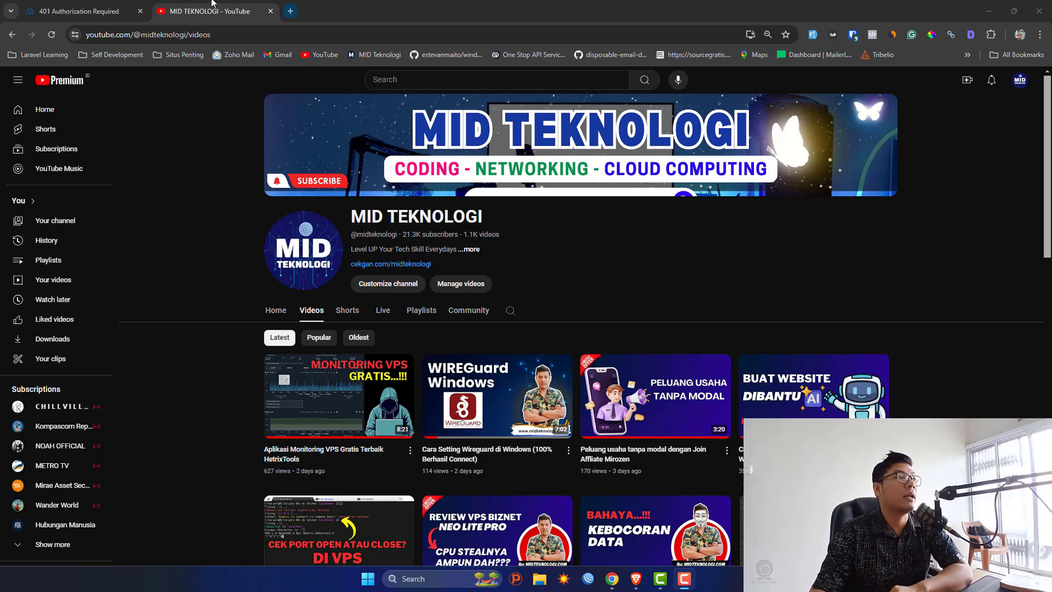
Reload the panel address and pass the server sign-in prompt as user admin with its password.
{"action": "left_click_drag", "start_coordinate": [214, 5], "coordinate": [315, 5]}
{"action": "left_click", "coordinate": [329, 33]}
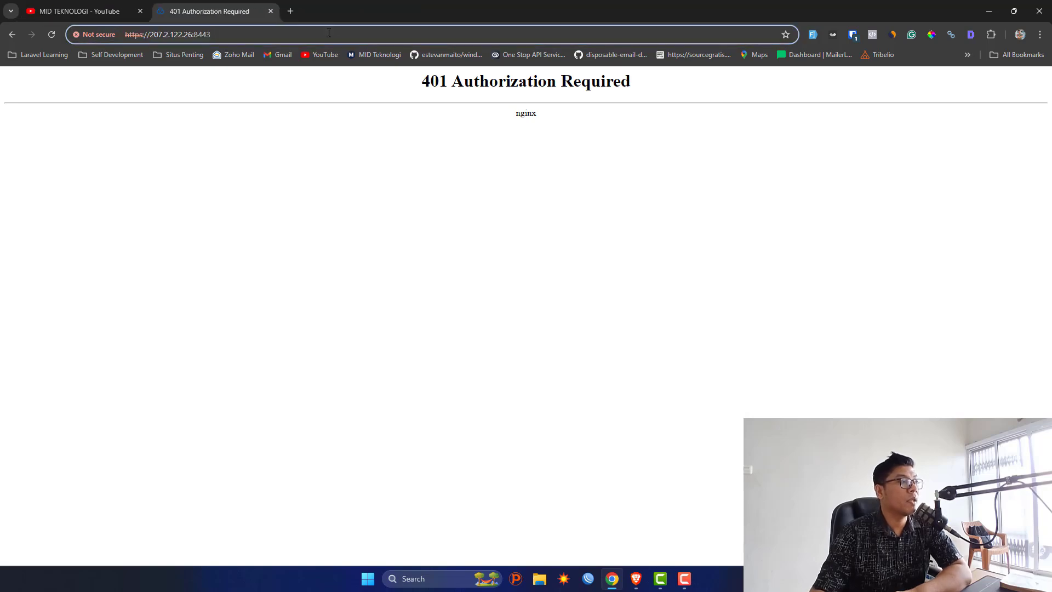
{"action": "key", "text": "Return"}
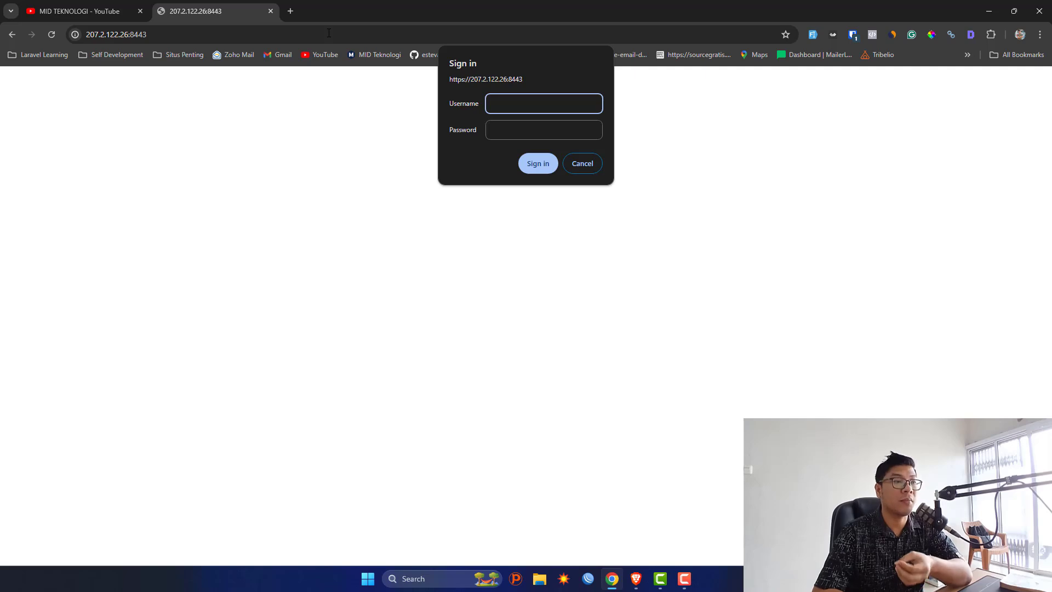
{"action": "type", "text": "admin"}
{"action": "key", "text": "Tab"}
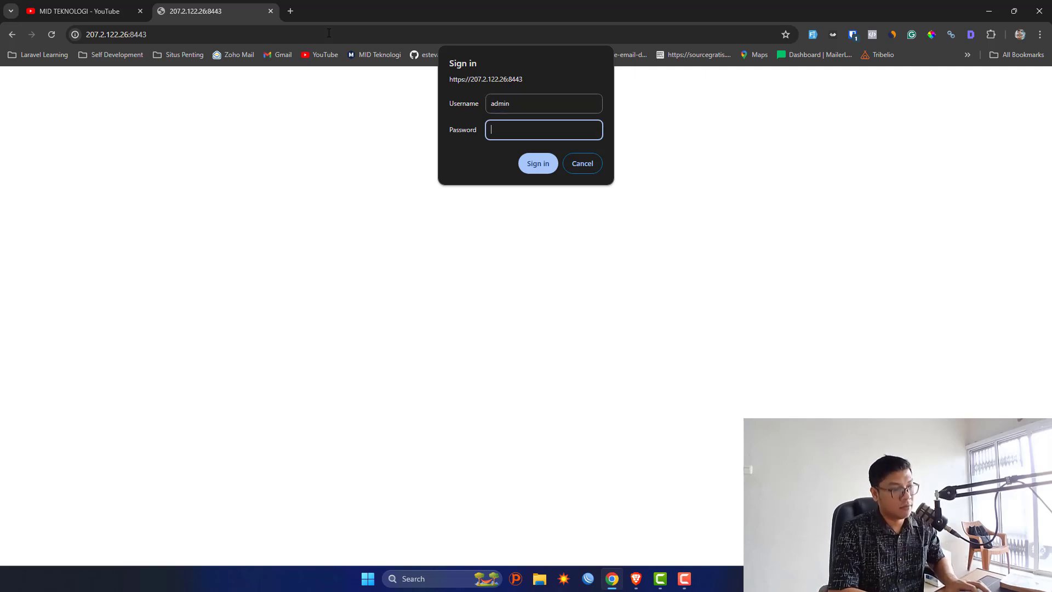
{"action": "type", "text": "••••••••••••"}
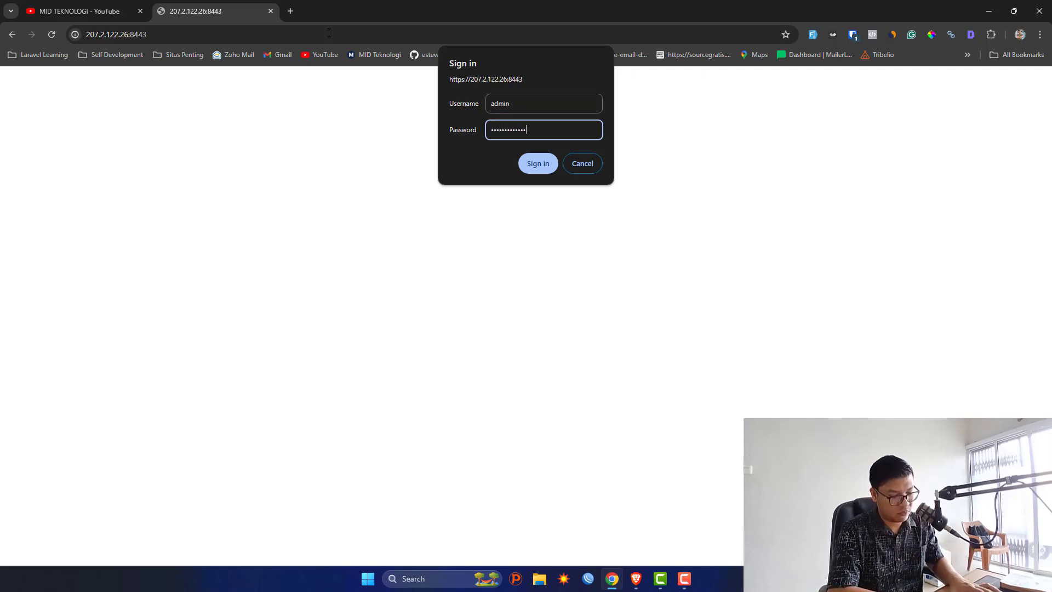
{"action": "key", "text": "Return"}
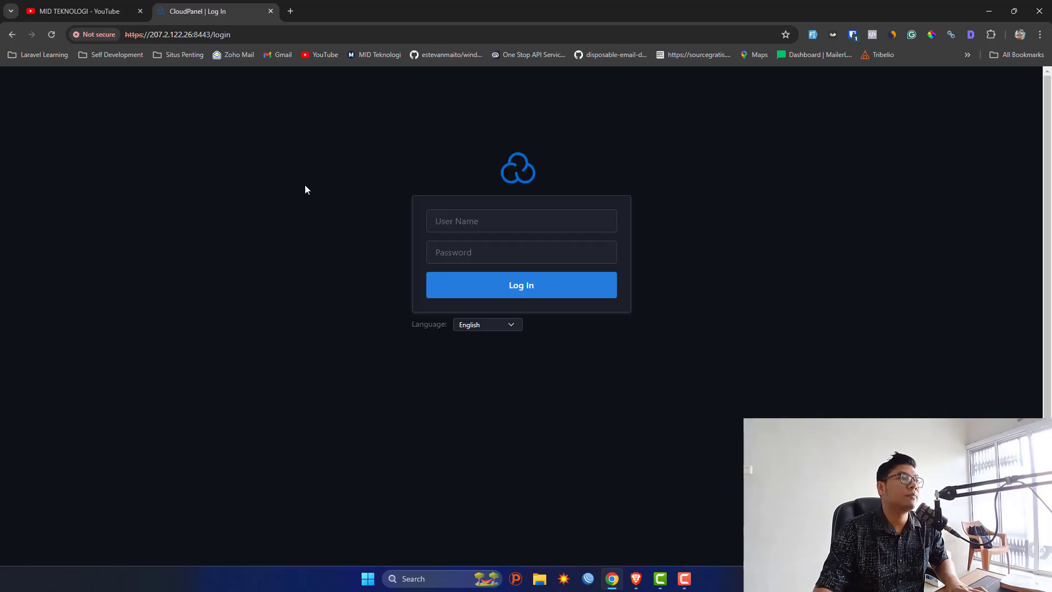
Autofill the saved CloudPanel login with Bitwarden and log in.
{"action": "right_click", "coordinate": [291, 178]}
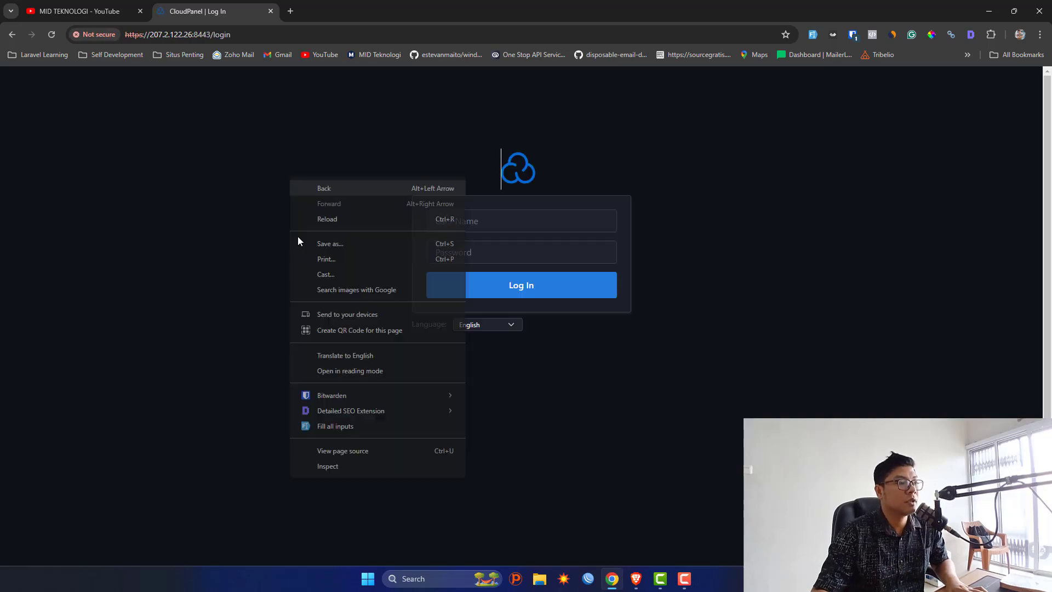
{"action": "mouse_move", "coordinate": [458, 398]}
{"action": "left_click", "coordinate": [623, 392]}
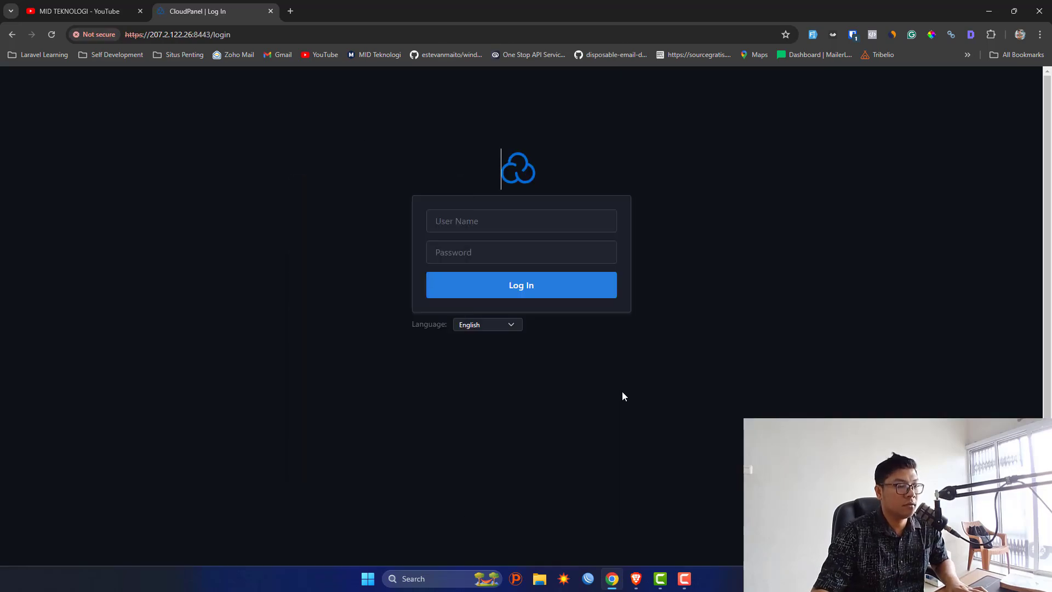
{"action": "left_click", "coordinate": [530, 294]}
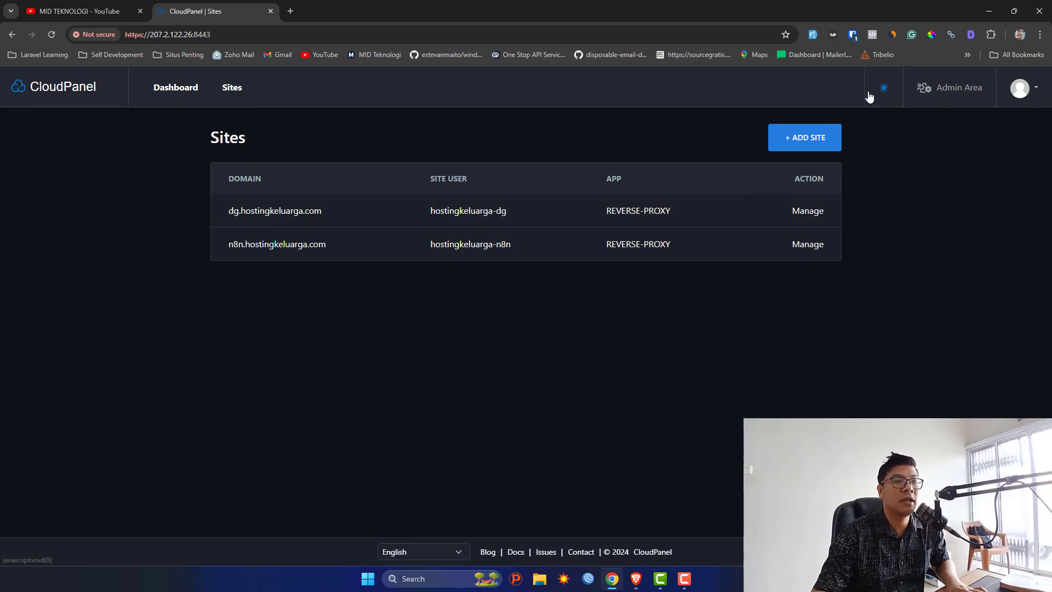
Switch CloudPanel to the light theme and start adding a new site.
{"action": "left_click", "coordinate": [884, 88]}
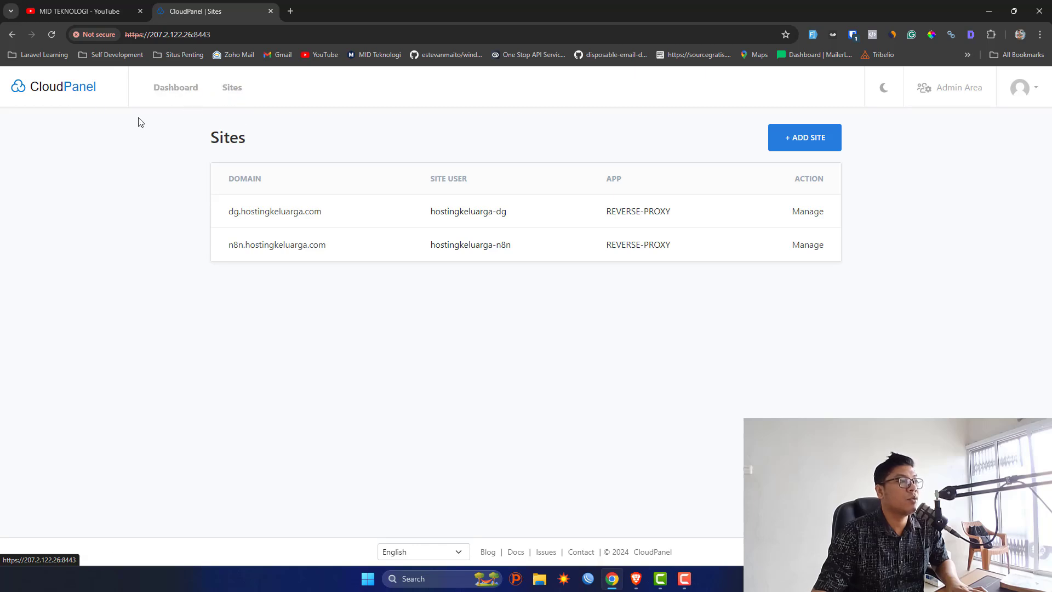
{"action": "left_click", "coordinate": [227, 90]}
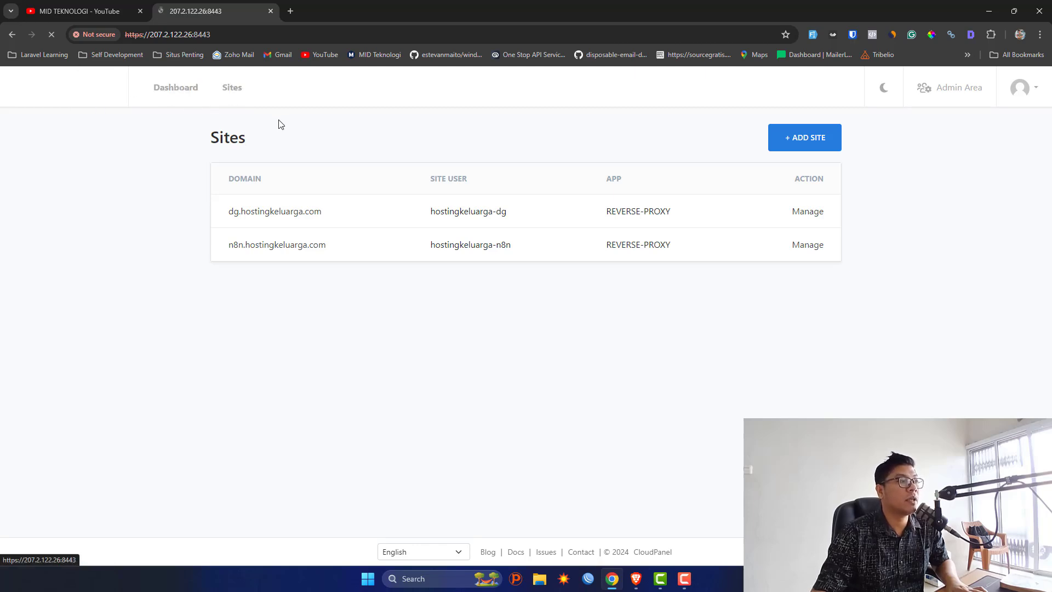
{"action": "left_click", "coordinate": [817, 137]}
{"action": "scroll", "coordinate": [514, 185], "scroll_direction": "down", "scroll_amount": 1}
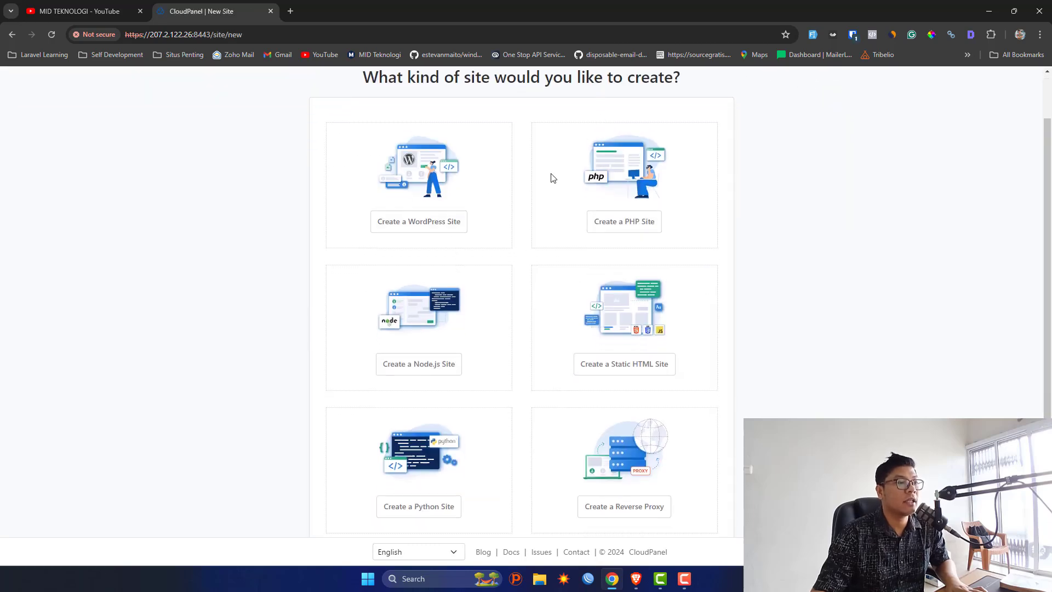
Start a WordPress site and enter wp.hostingkeluarga.com as the domain name.
{"action": "left_click", "coordinate": [421, 220]}
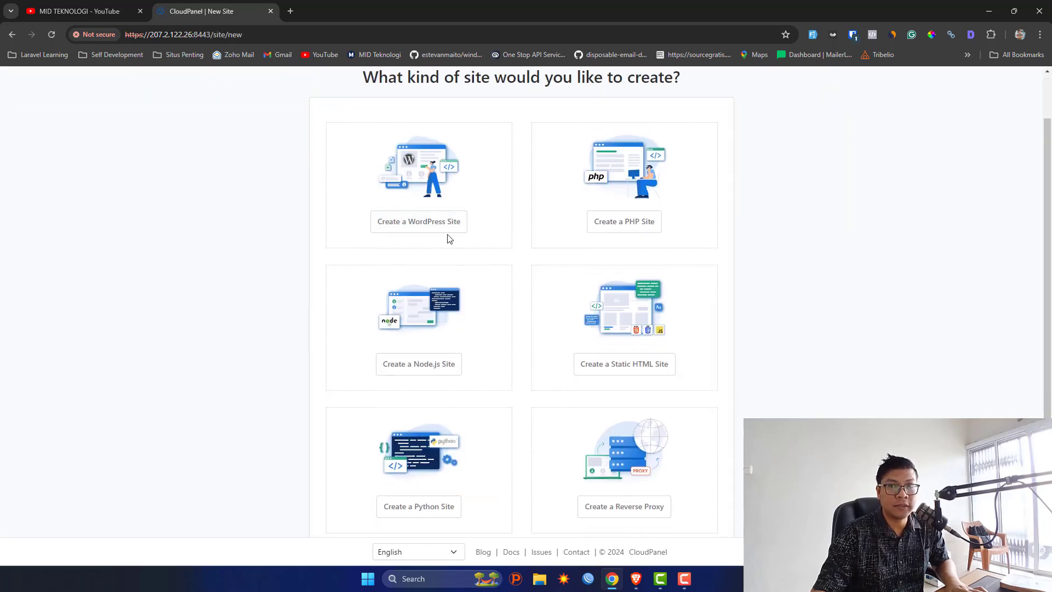
{"action": "left_click", "coordinate": [439, 225]}
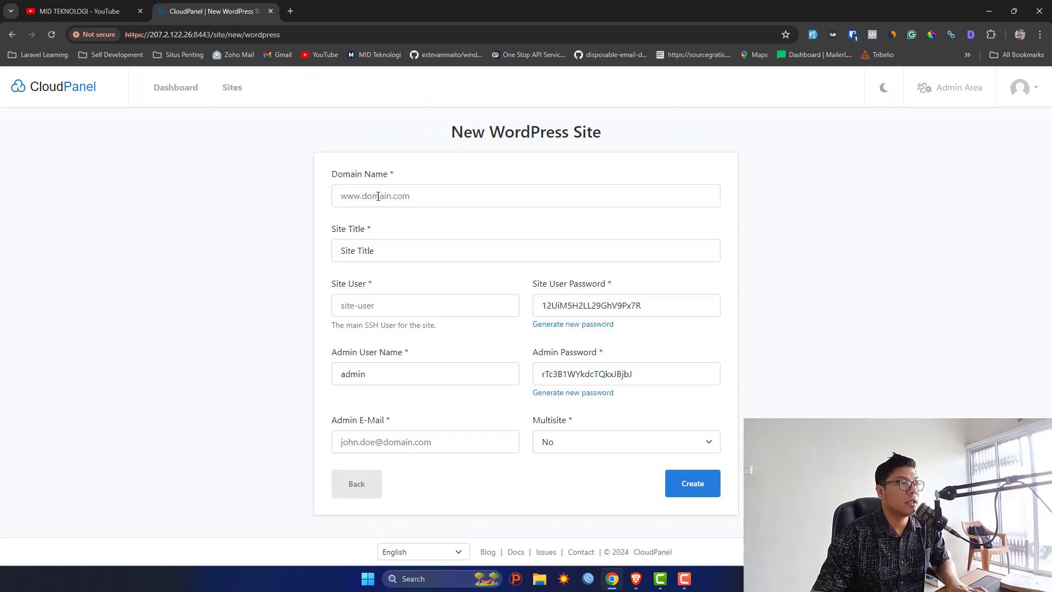
{"action": "left_click", "coordinate": [378, 196]}
{"action": "type", "text": "wp"}
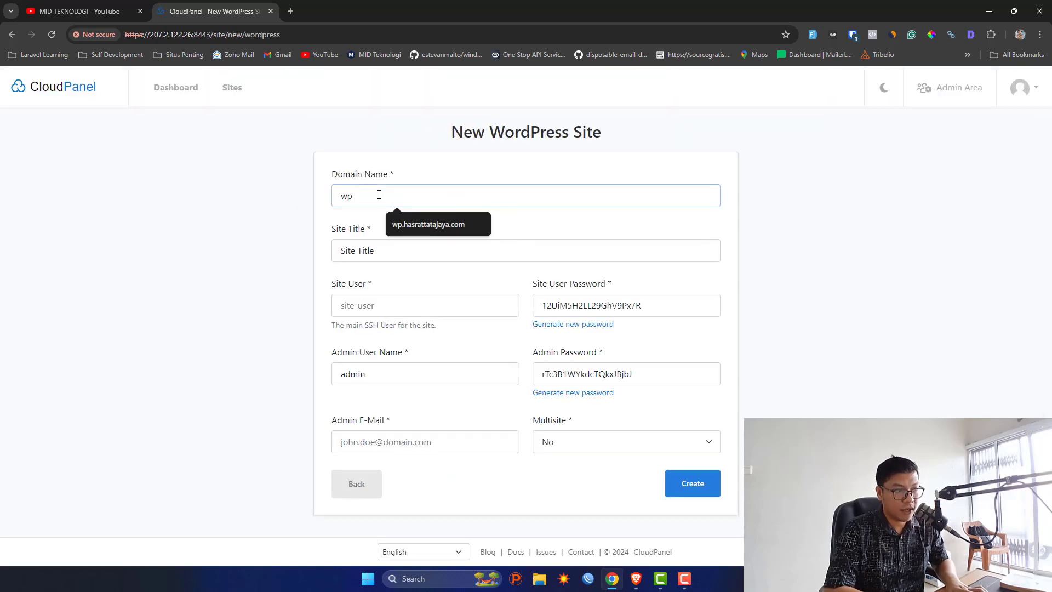
{"action": "type", "text": ".hostingkel"}
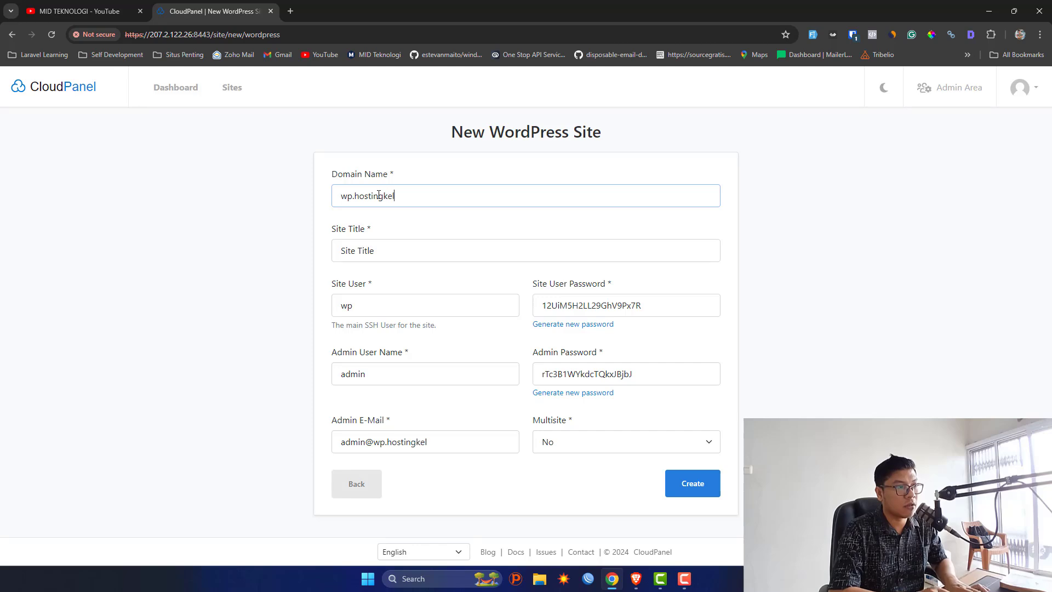
{"action": "type", "text": "uarga.com"}
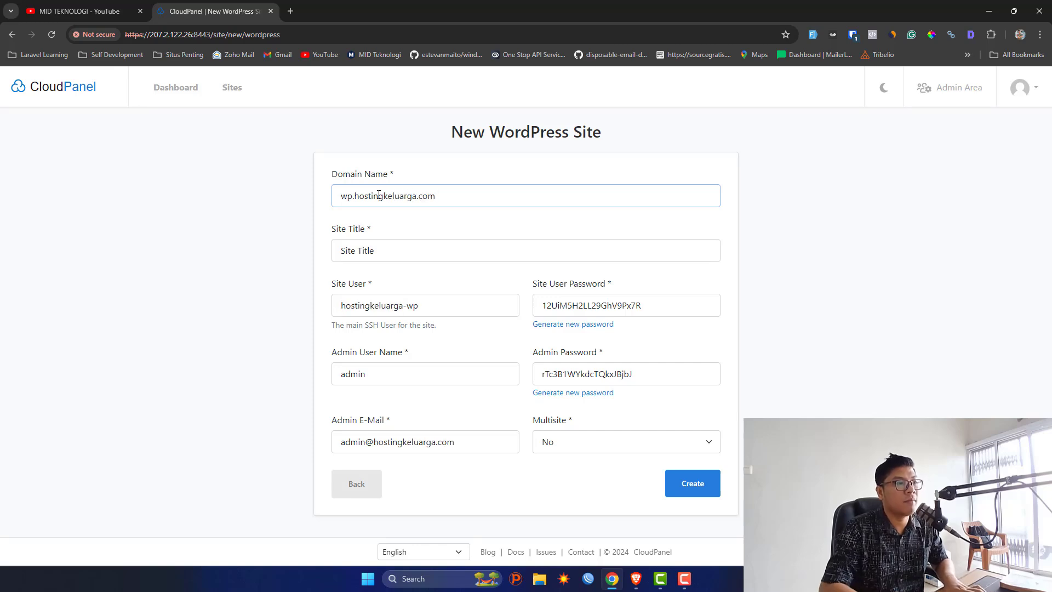
{"action": "key", "text": "ctrl+a"}
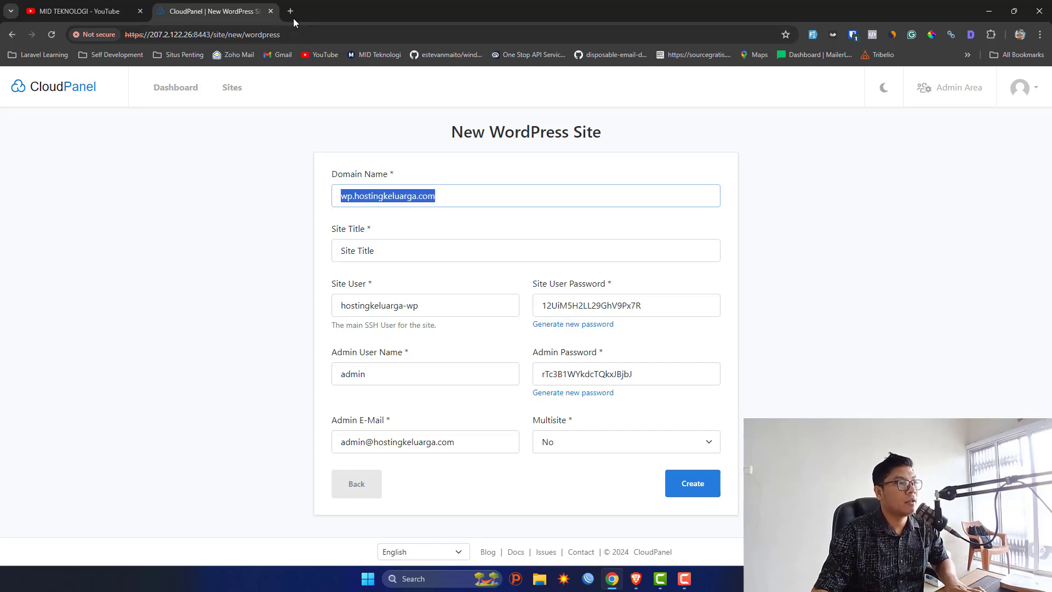
Check in a new tab that hostingkeluarga.com doesn't load yet.
{"action": "left_click", "coordinate": [290, 11]}
{"action": "type", "text": "hostingk"}
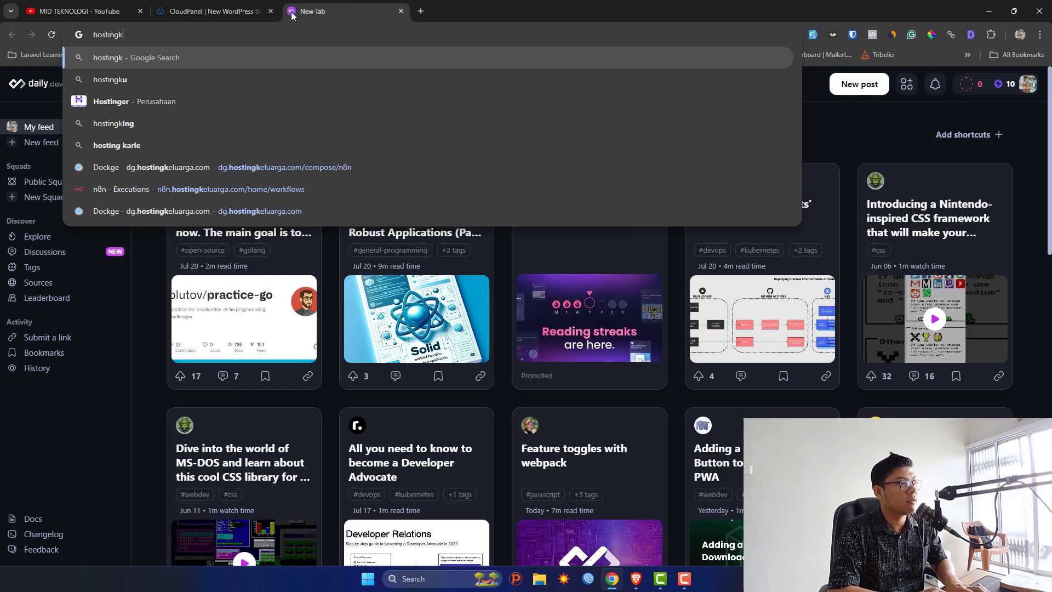
{"action": "type", "text": "eluarga.com"}
{"action": "key", "text": "Return"}
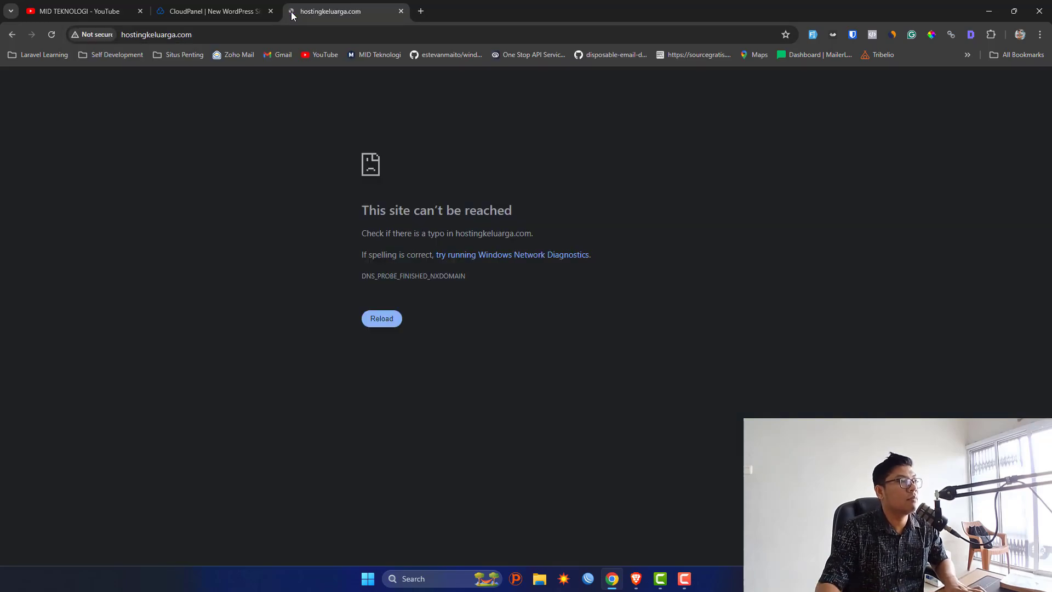
{"action": "left_click", "coordinate": [312, 34]}
Trim the form's domain name to hostingkeluarga.com by removing the wp. prefix.
{"action": "left_click", "coordinate": [213, 11]}
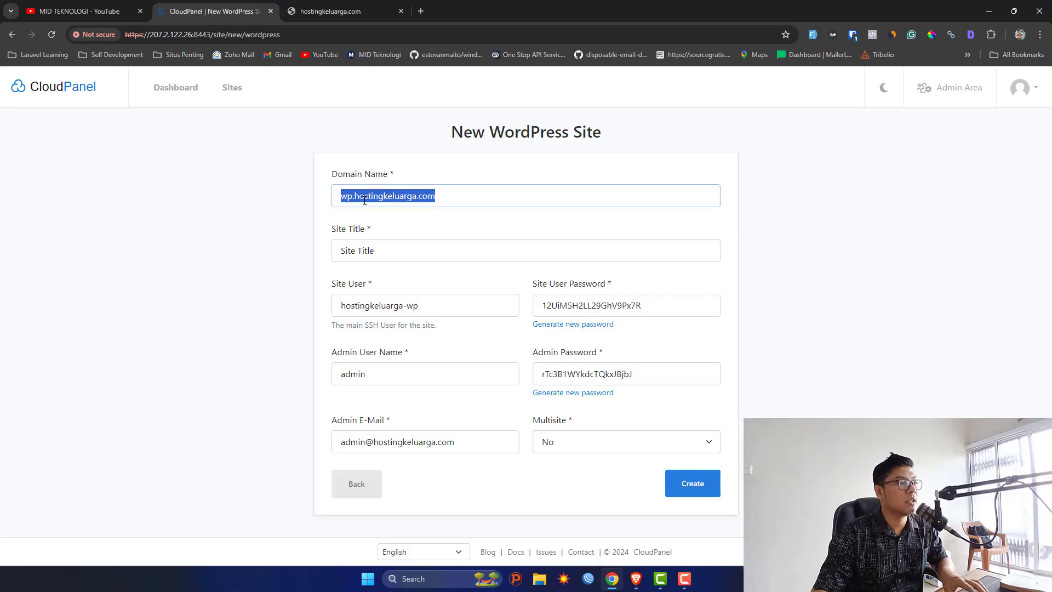
{"action": "left_click_drag", "start_coordinate": [353, 196], "coordinate": [212, 168]}
{"action": "key", "text": "BackSpace"}
{"action": "key", "text": "Delete"}
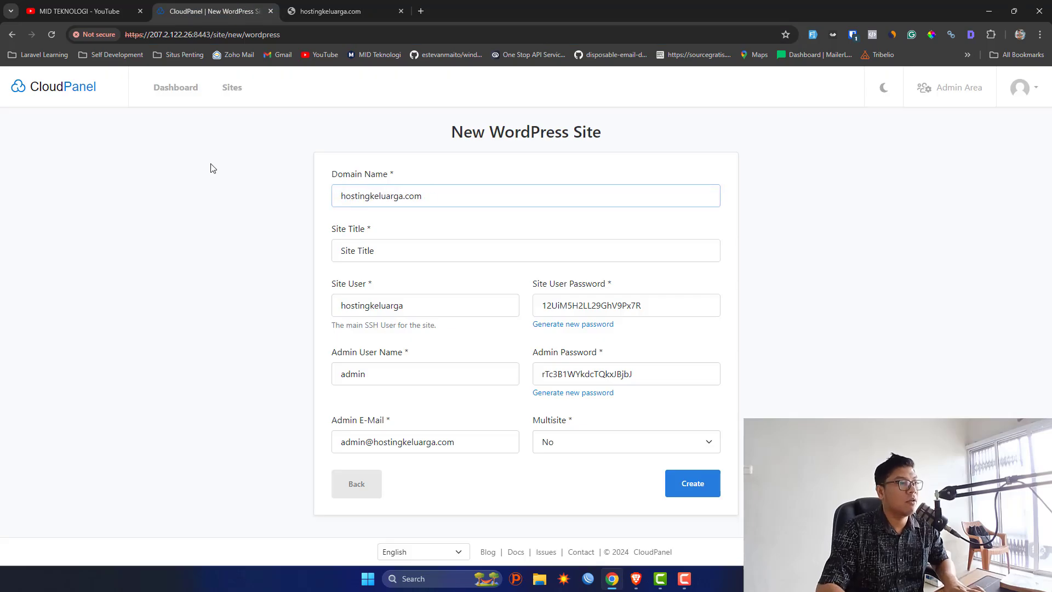
{"action": "left_click", "coordinate": [251, 260]}
{"action": "left_click", "coordinate": [334, 254]}
Set the site title to 'Hosting Keluarga' and create the WordPress site.
{"action": "key", "text": "ctrl+a"}
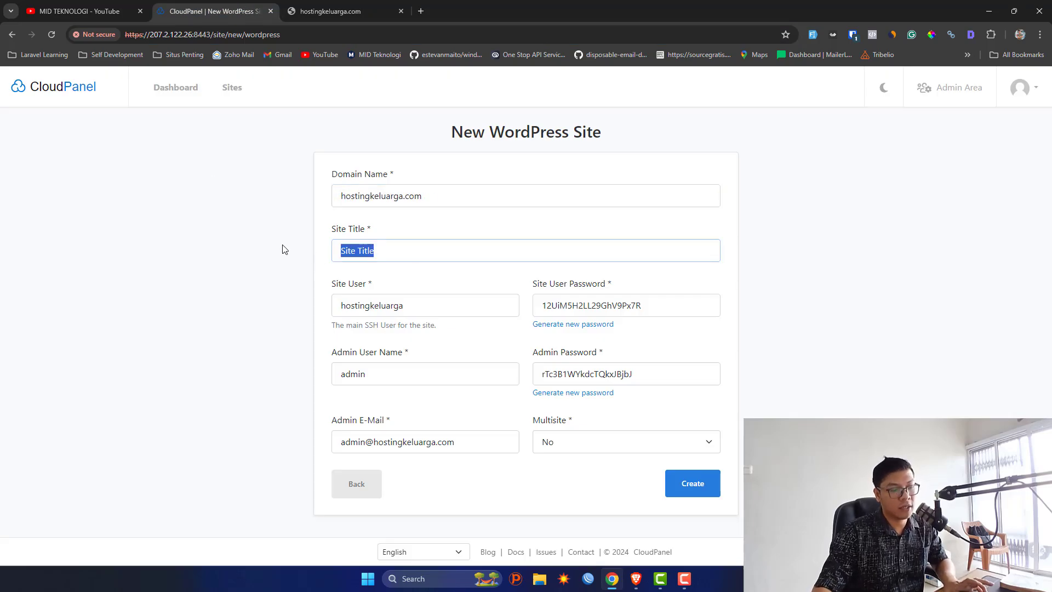
{"action": "type", "text": "Hosting Keluarga"}
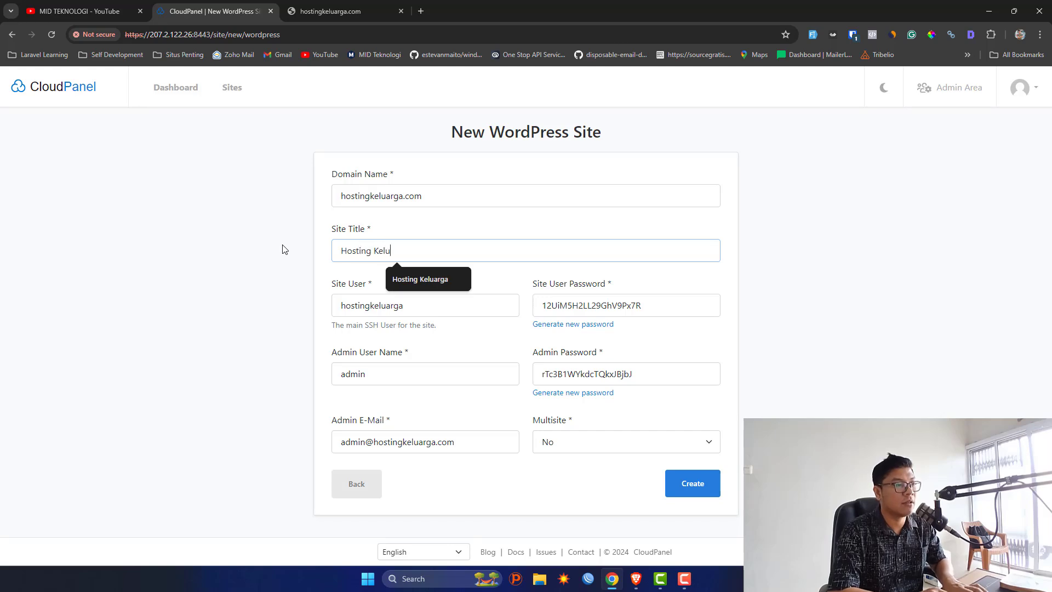
{"action": "left_click", "coordinate": [284, 250]}
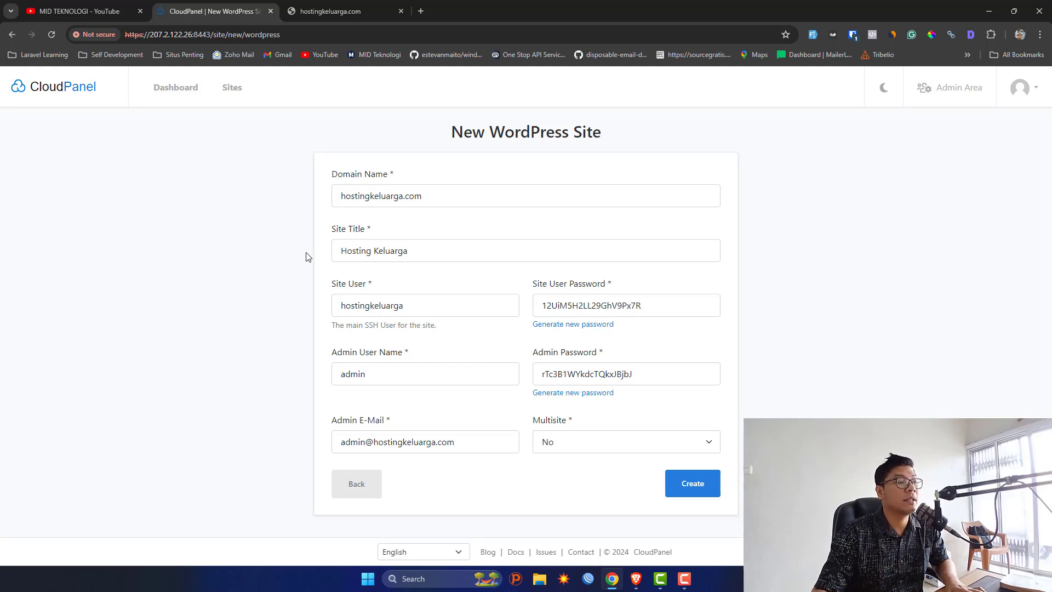
{"action": "left_click_drag", "start_coordinate": [451, 254], "coordinate": [315, 236]}
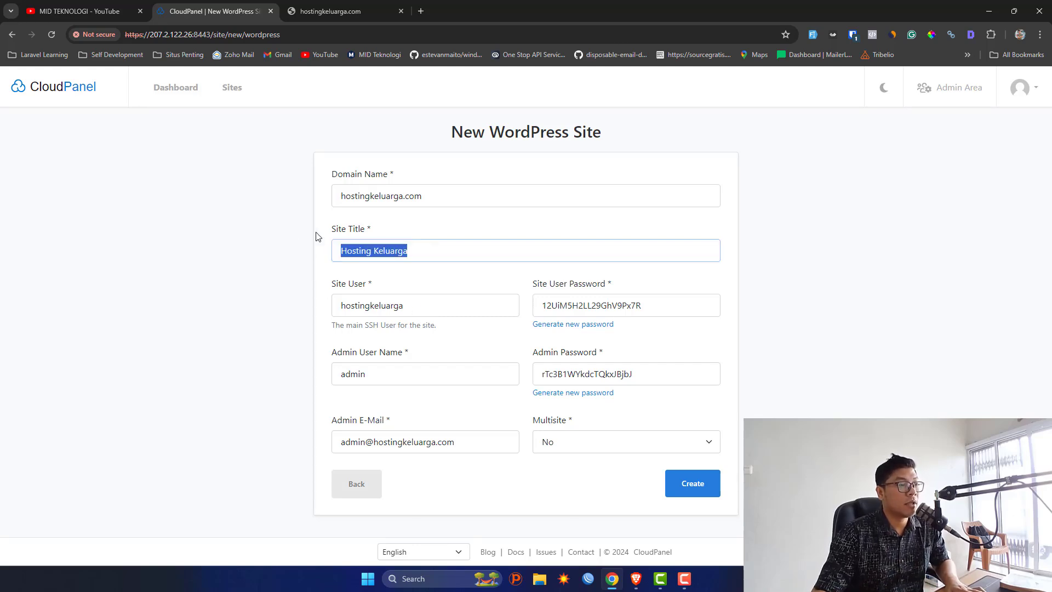
{"action": "left_click", "coordinate": [315, 236]}
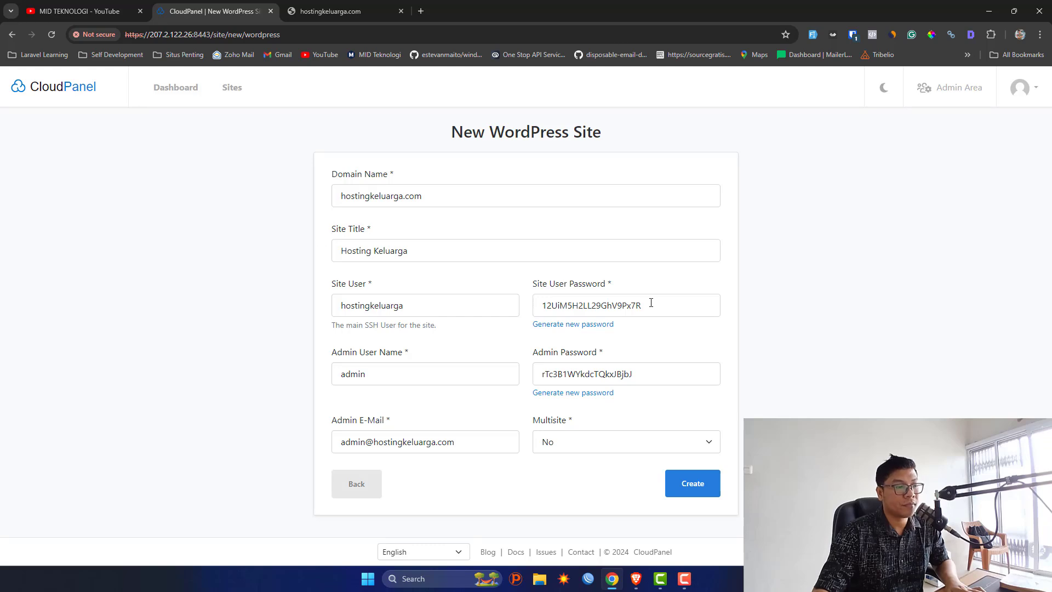
{"action": "left_click", "coordinate": [527, 424]}
Confirm the site creation and load the Cloudflare dashboard in a new tab.
{"action": "left_click", "coordinate": [697, 485]}
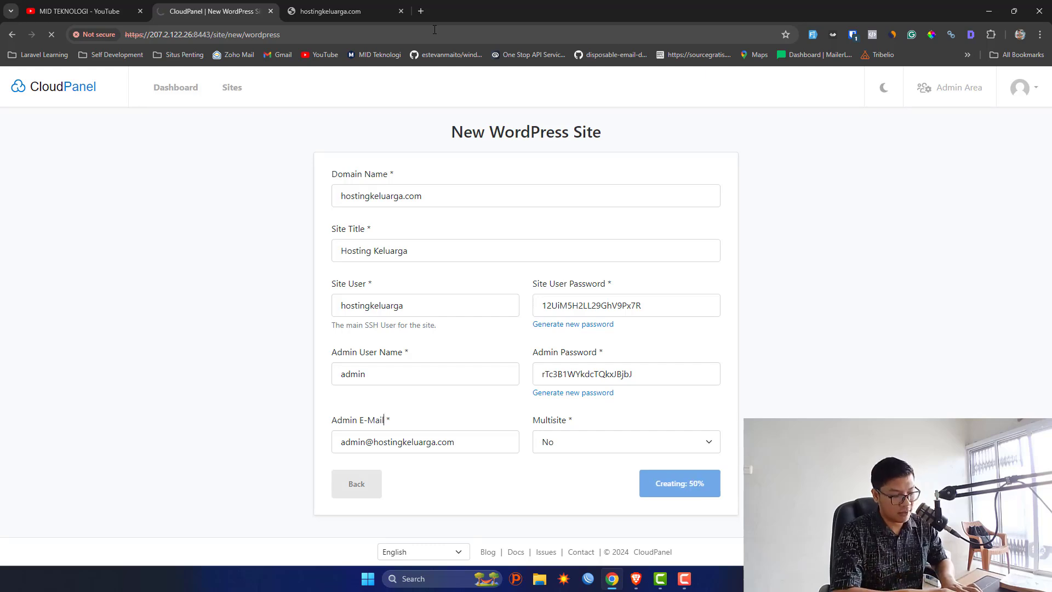
{"action": "key", "text": "ctrl+t"}
{"action": "type", "text": "dash"}
{"action": "key", "text": "Return"}
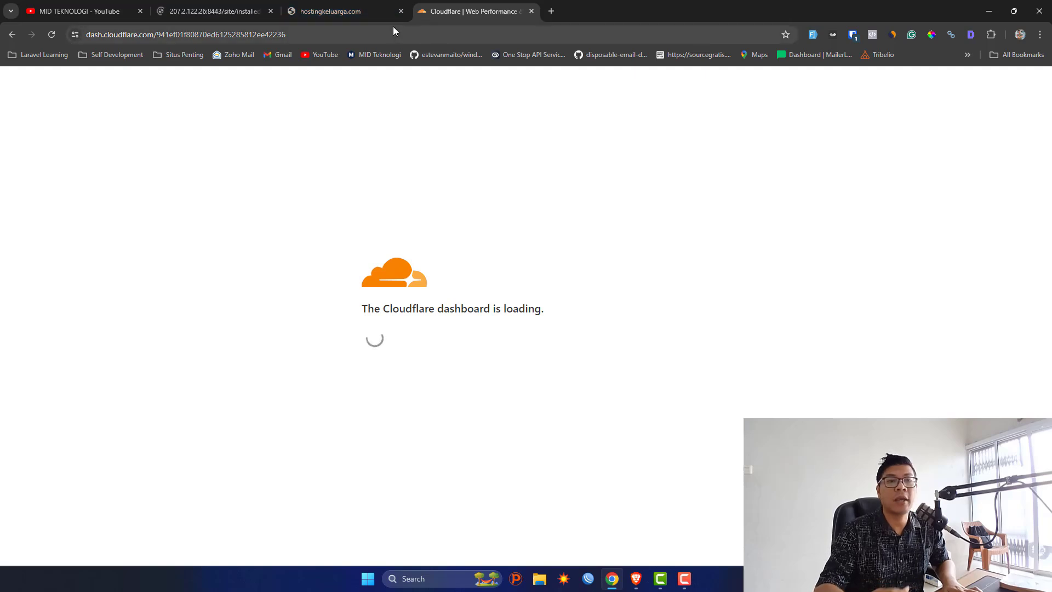
Select the server IP 207.2.122.26 from the CloudPanel address bar.
{"action": "left_click", "coordinate": [214, 11]}
{"action": "left_click", "coordinate": [187, 34]}
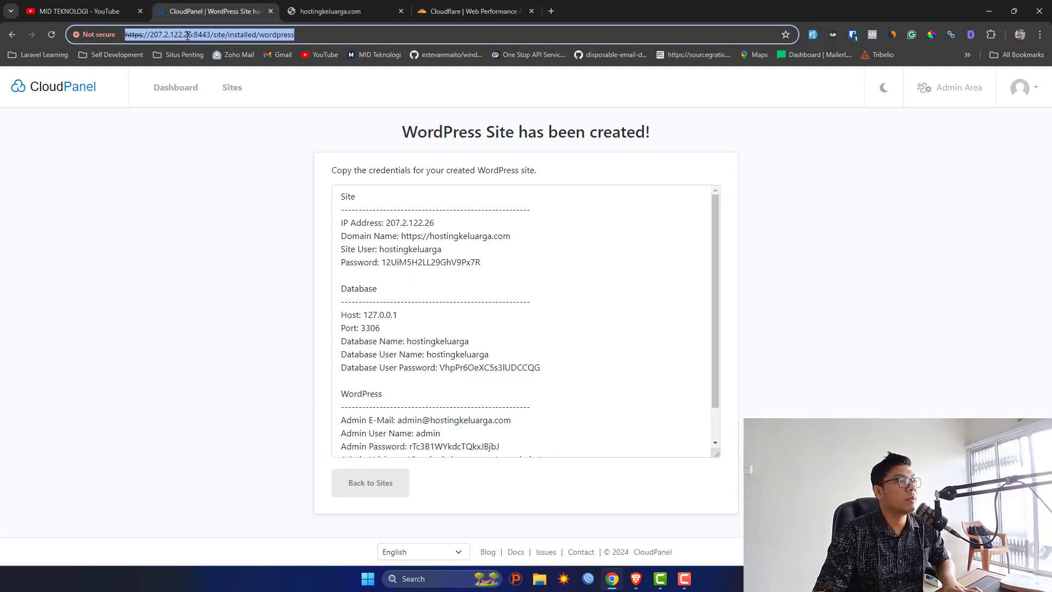
{"action": "double_click", "coordinate": [187, 34]}
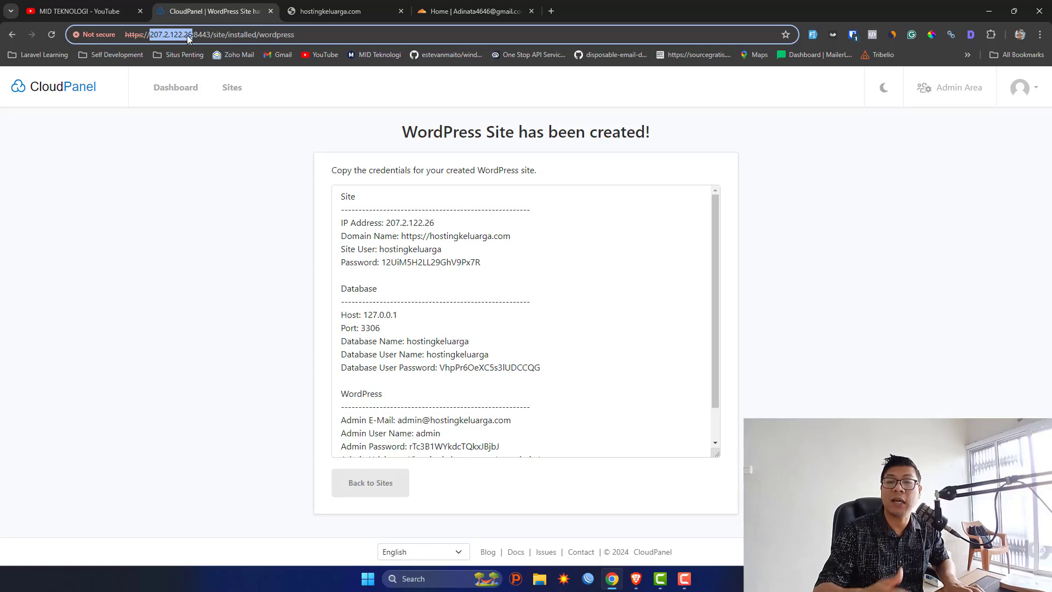
Go to the DNS records of hostingkeluarga.com in Cloudflare.
{"action": "left_click", "coordinate": [474, 11]}
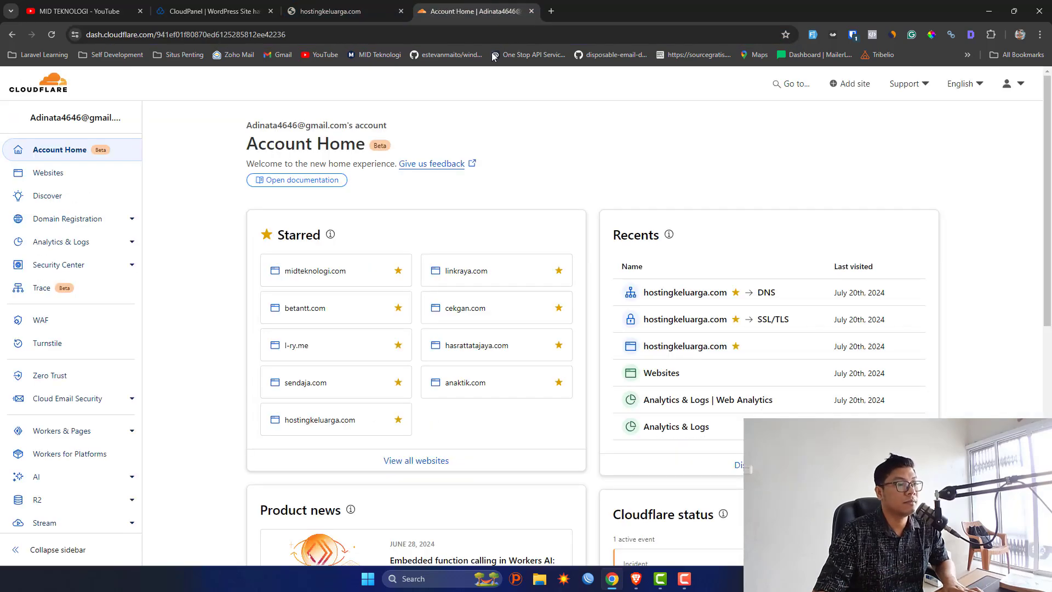
{"action": "scroll", "coordinate": [496, 192], "scroll_direction": "down", "scroll_amount": 2}
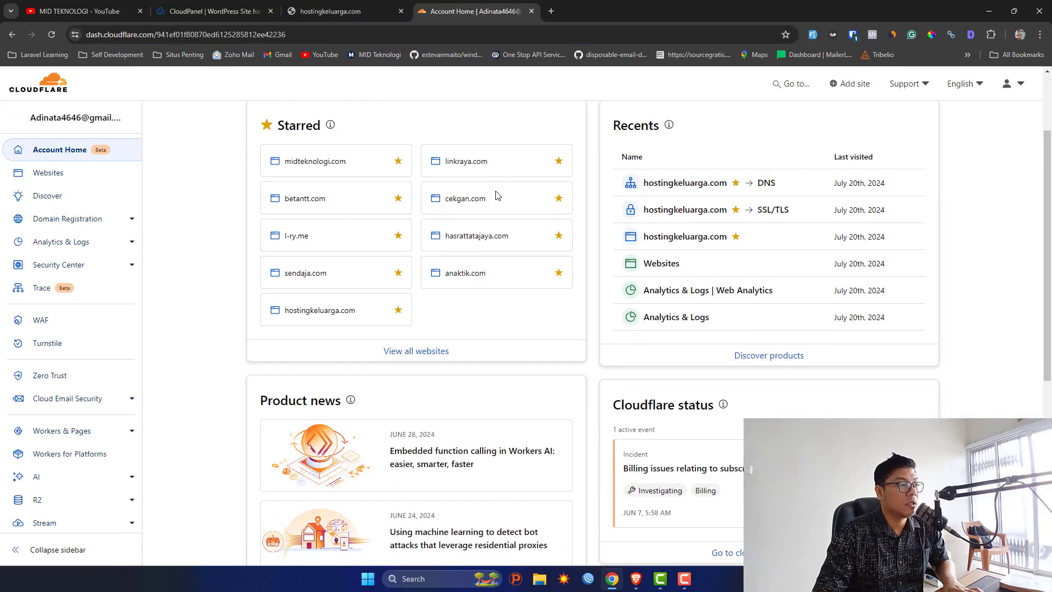
{"action": "left_click", "coordinate": [335, 319]}
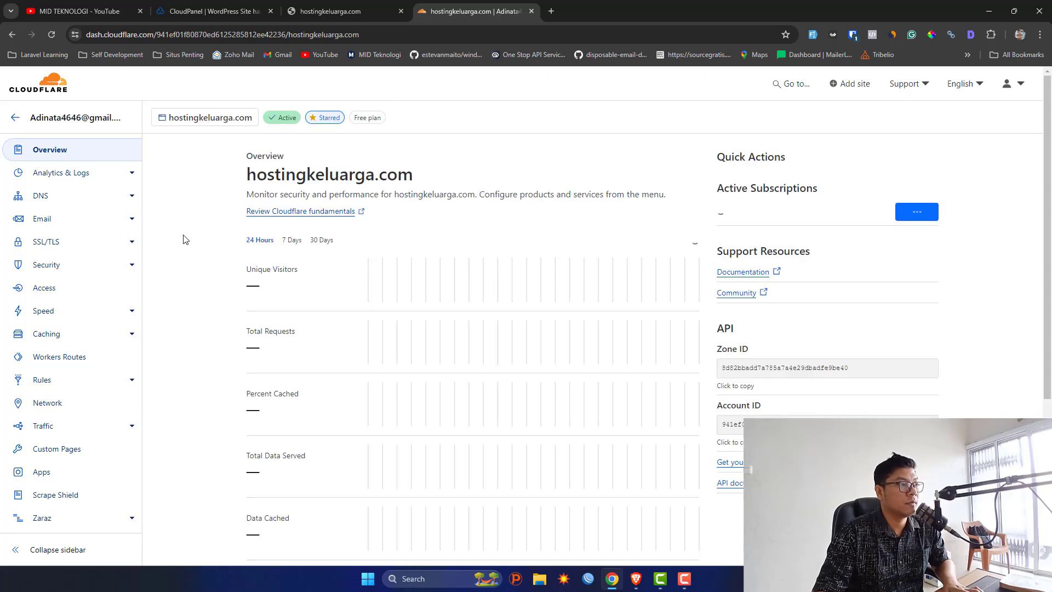
{"action": "left_click", "coordinate": [40, 198]}
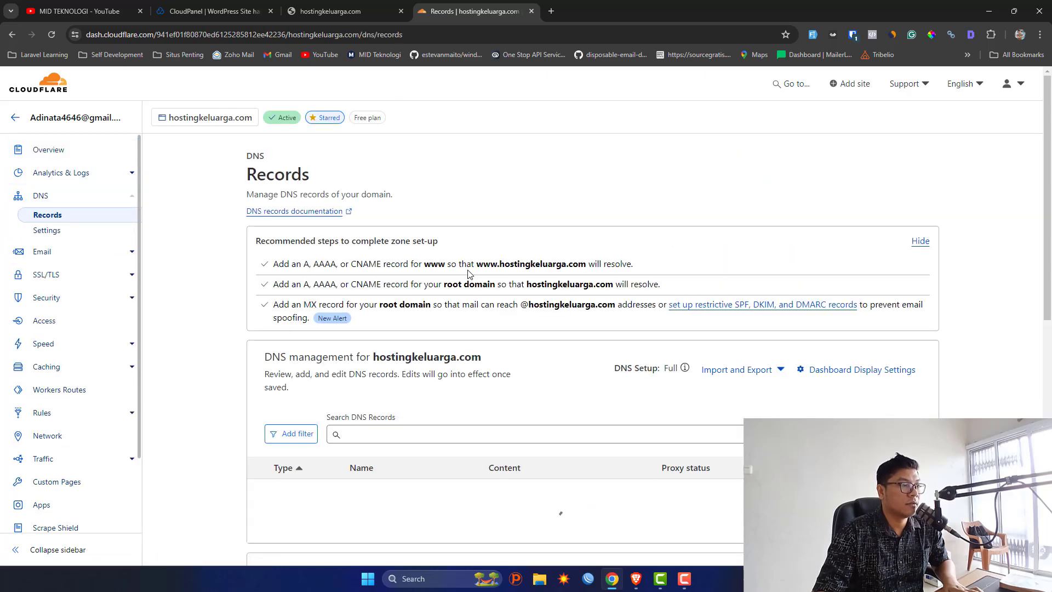
{"action": "scroll", "coordinate": [468, 274], "scroll_direction": "down", "scroll_amount": 3}
Add an A record with name @ pointing to 207.2.122.26 and save it.
{"action": "left_click", "coordinate": [886, 214]}
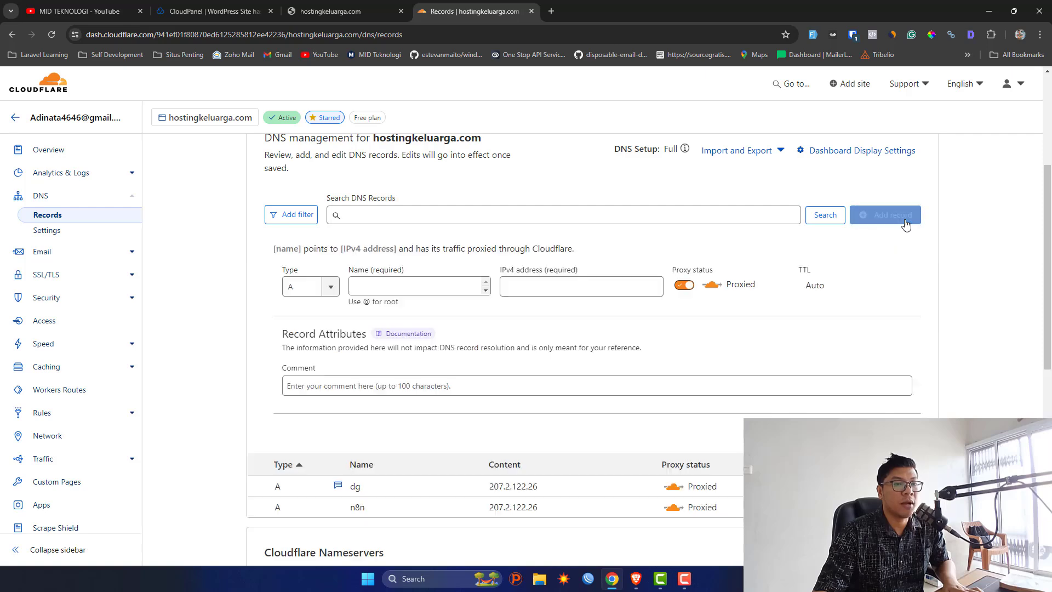
{"action": "left_click", "coordinate": [425, 287]}
{"action": "type", "text": "@"}
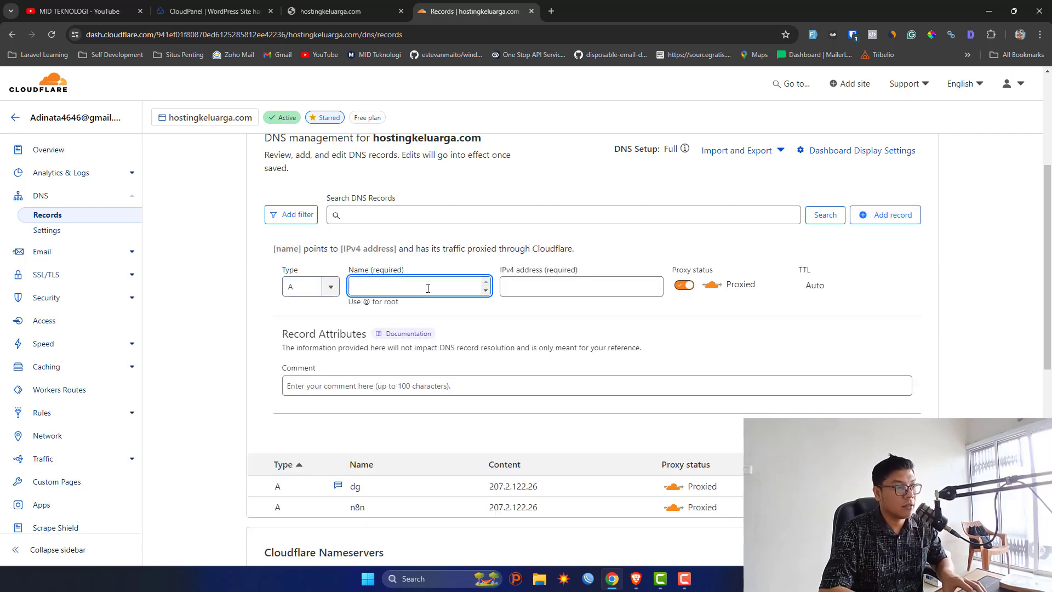
{"action": "left_click", "coordinate": [520, 290]}
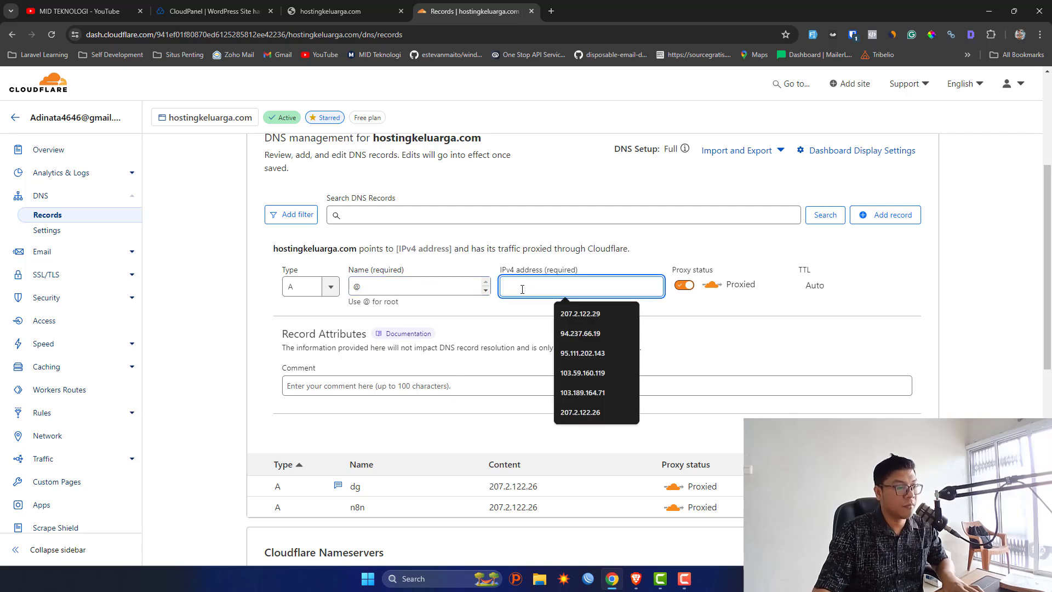
{"action": "left_click", "coordinate": [528, 308]}
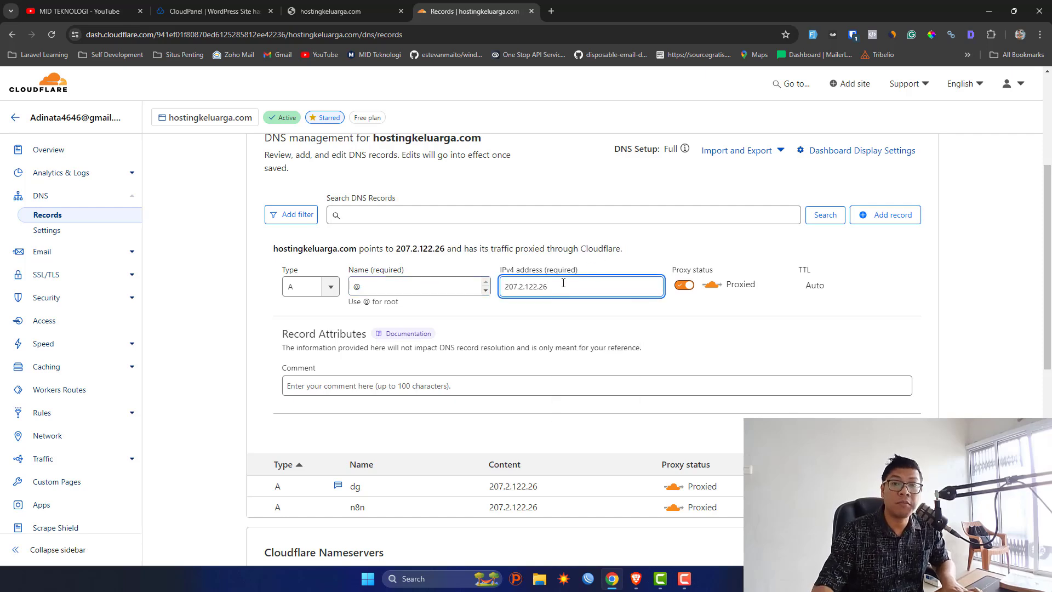
{"action": "left_click", "coordinate": [667, 398]}
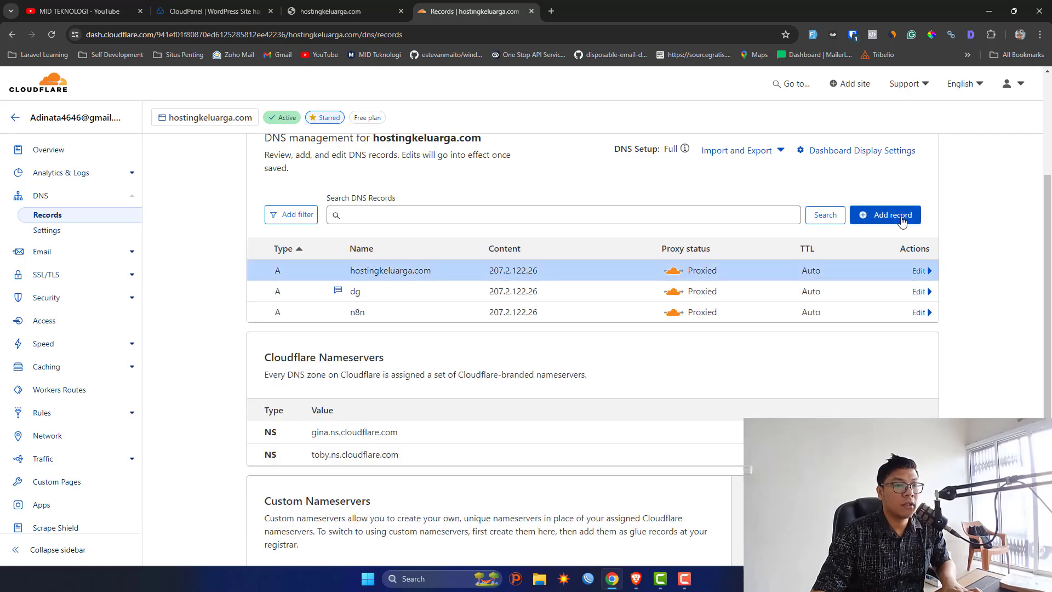
{"action": "left_click", "coordinate": [901, 217]}
Set the new DNS record's type to CNAME.
{"action": "left_click", "coordinate": [331, 287]}
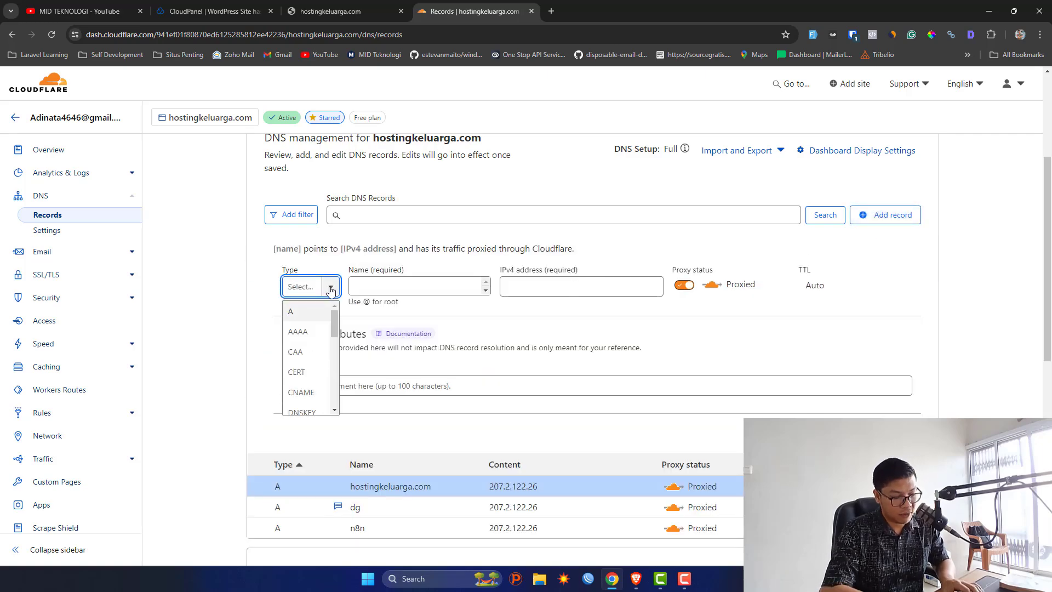
{"action": "type", "text": "cnmae"}
{"action": "key", "text": "ctrl+a"}
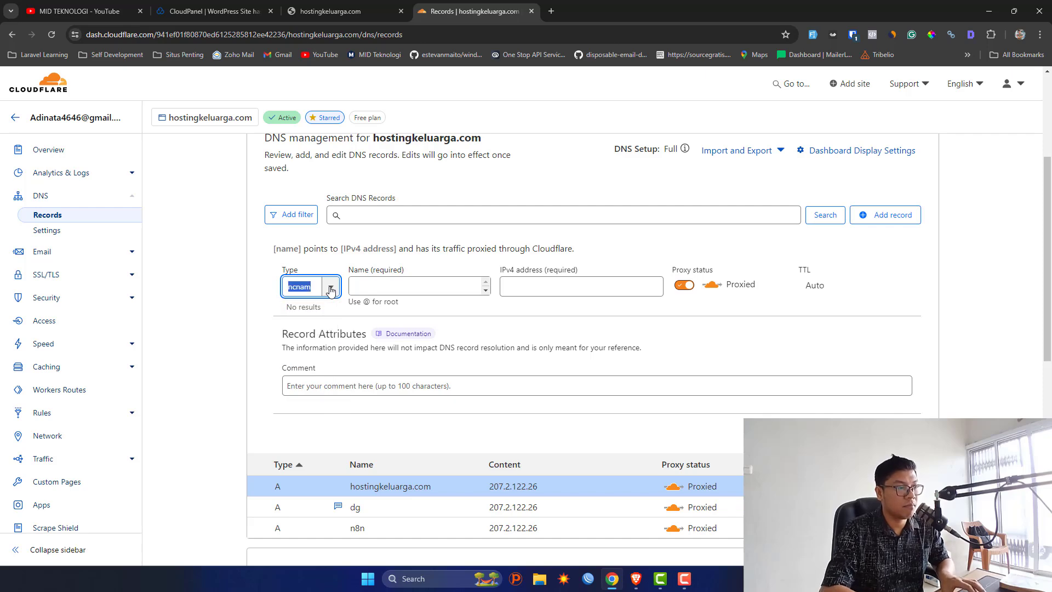
{"action": "type", "text": "cn"}
{"action": "left_click", "coordinate": [301, 310]}
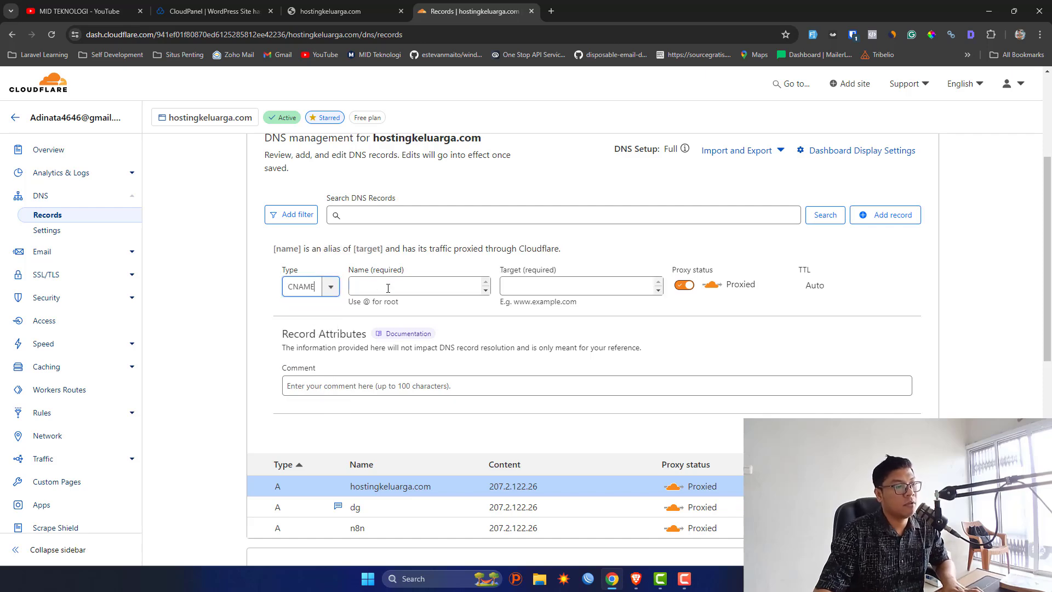
Give the CNAME name www and target @, then save it.
{"action": "left_click", "coordinate": [388, 288]}
{"action": "type", "text": "wwww"}
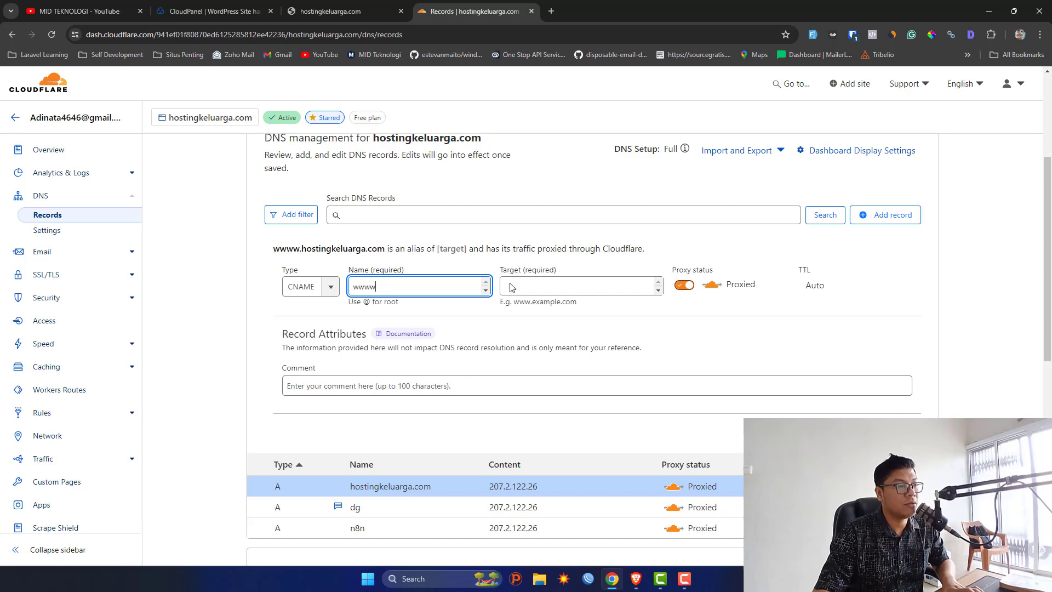
{"action": "left_click", "coordinate": [509, 287]}
{"action": "type", "text": "@"}
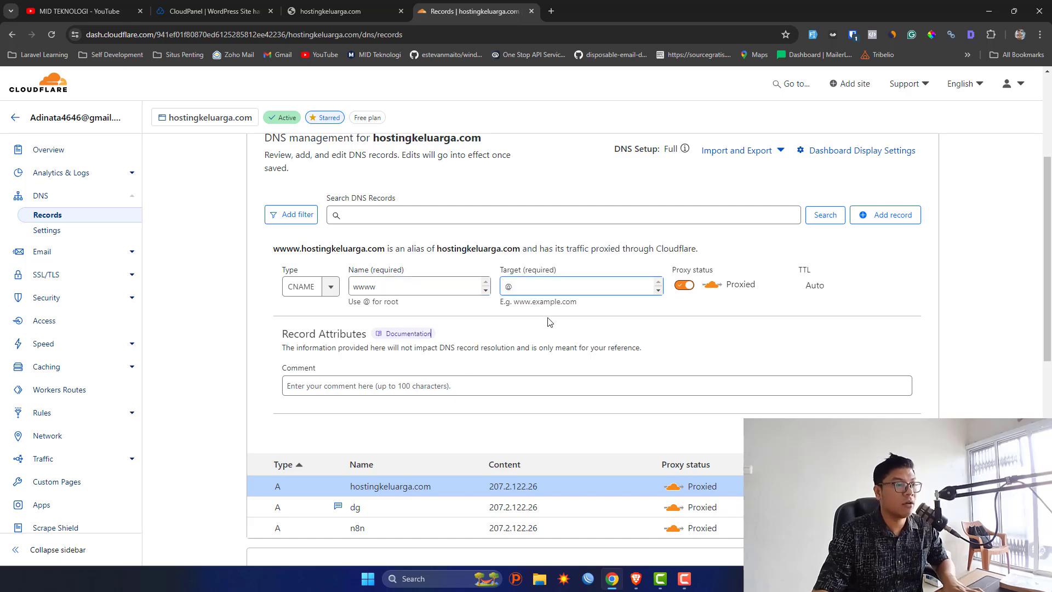
{"action": "left_click", "coordinate": [550, 322]}
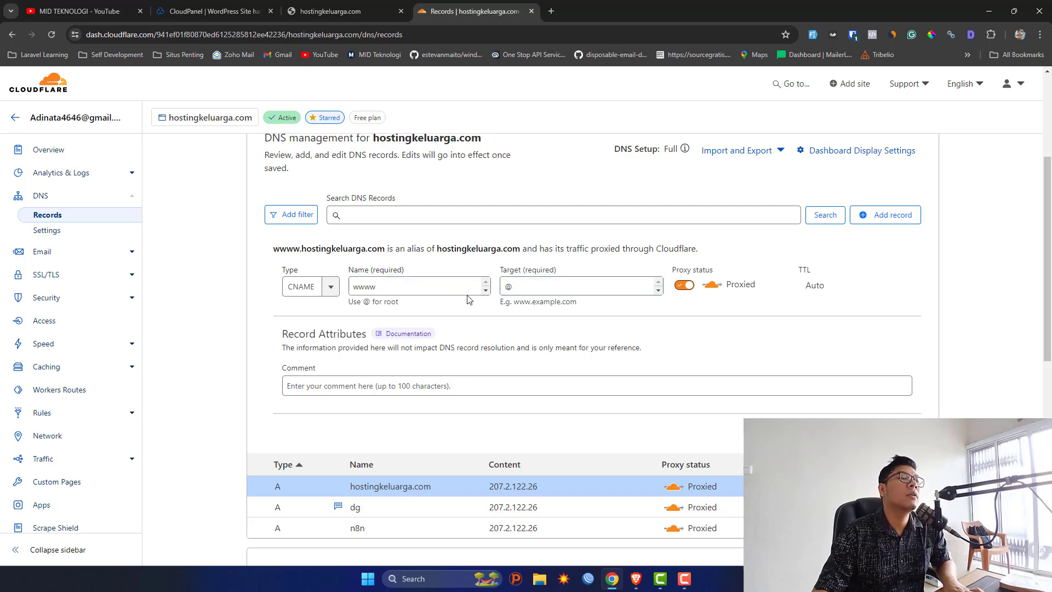
{"action": "left_click", "coordinate": [385, 286]}
{"action": "key", "text": "BackSpace"}
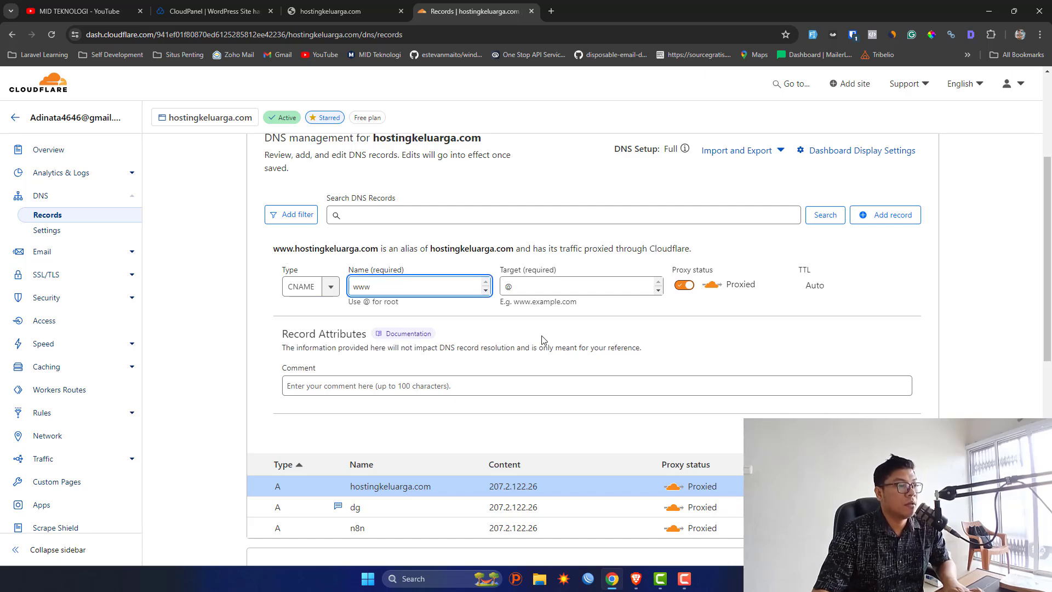
{"action": "left_click", "coordinate": [540, 340]}
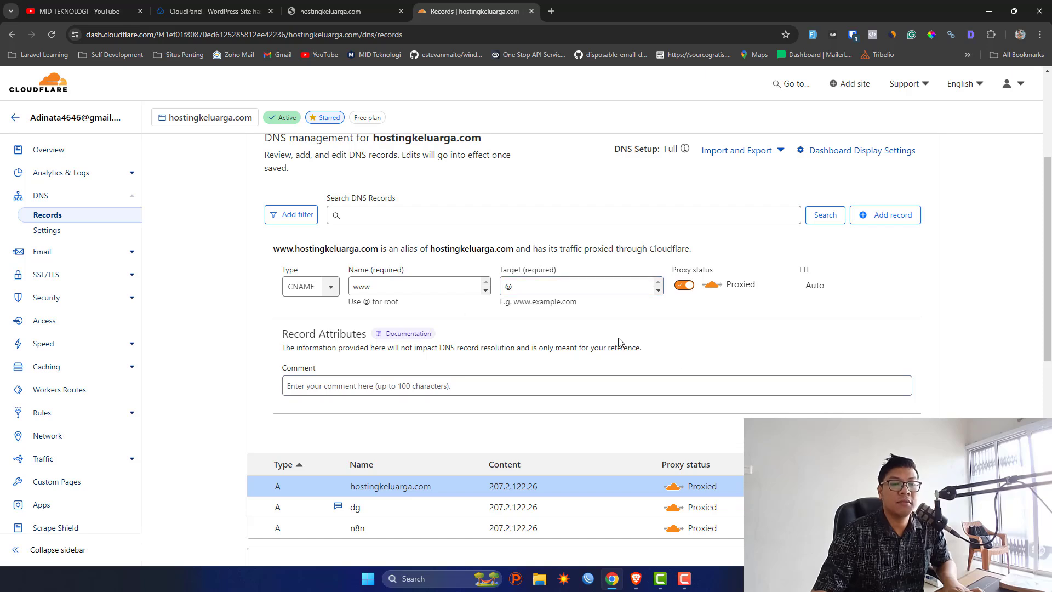
{"action": "key", "text": "Return"}
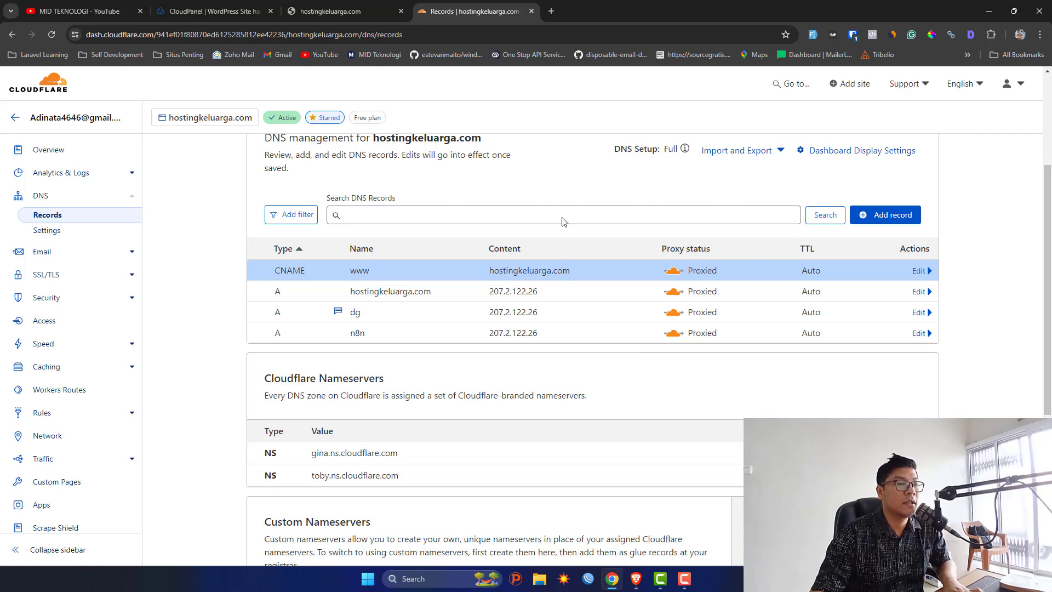
Review the SSL/TLS overview for hostingkeluarga.com, showing encryption mode Full.
{"action": "left_click", "coordinate": [79, 272]}
{"action": "scroll", "coordinate": [720, 324], "scroll_direction": "down", "scroll_amount": 5}
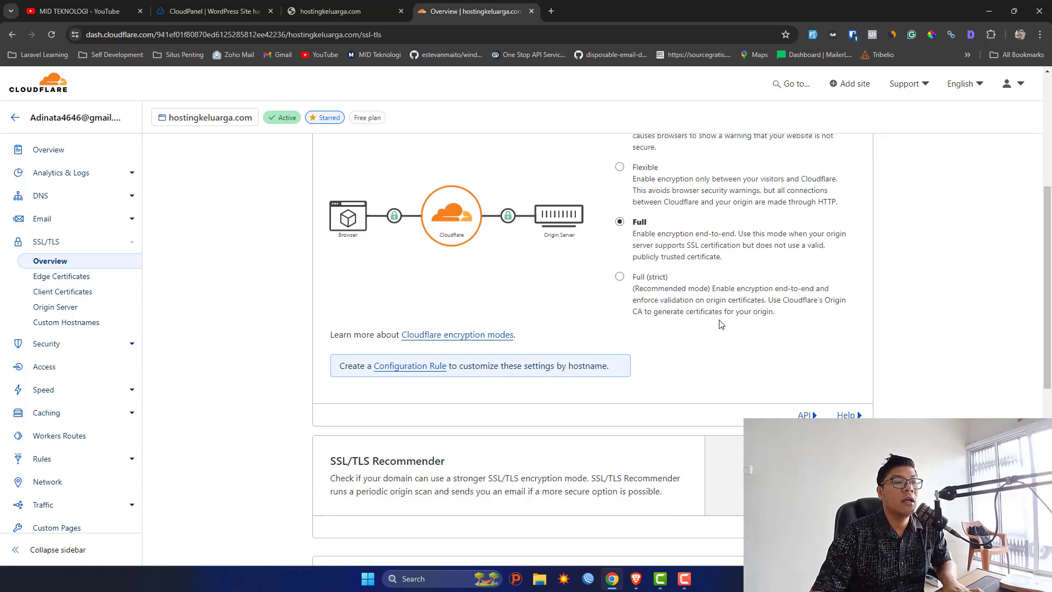
{"action": "scroll", "coordinate": [720, 323], "scroll_direction": "down", "scroll_amount": 1}
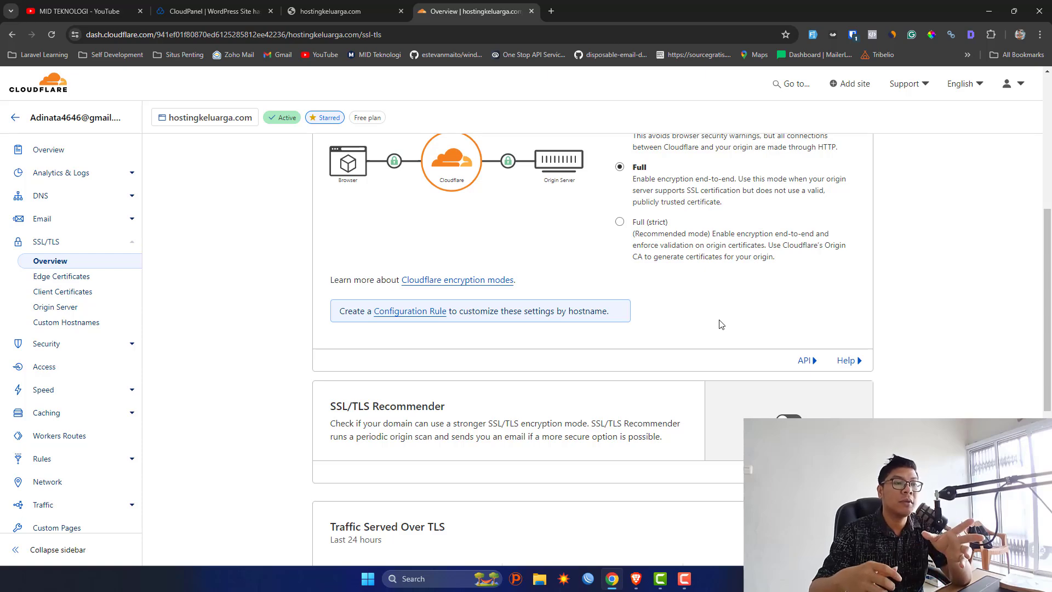
{"action": "scroll", "coordinate": [720, 324], "scroll_direction": "up", "scroll_amount": 1}
{"action": "scroll", "coordinate": [720, 321], "scroll_direction": "up", "scroll_amount": 1}
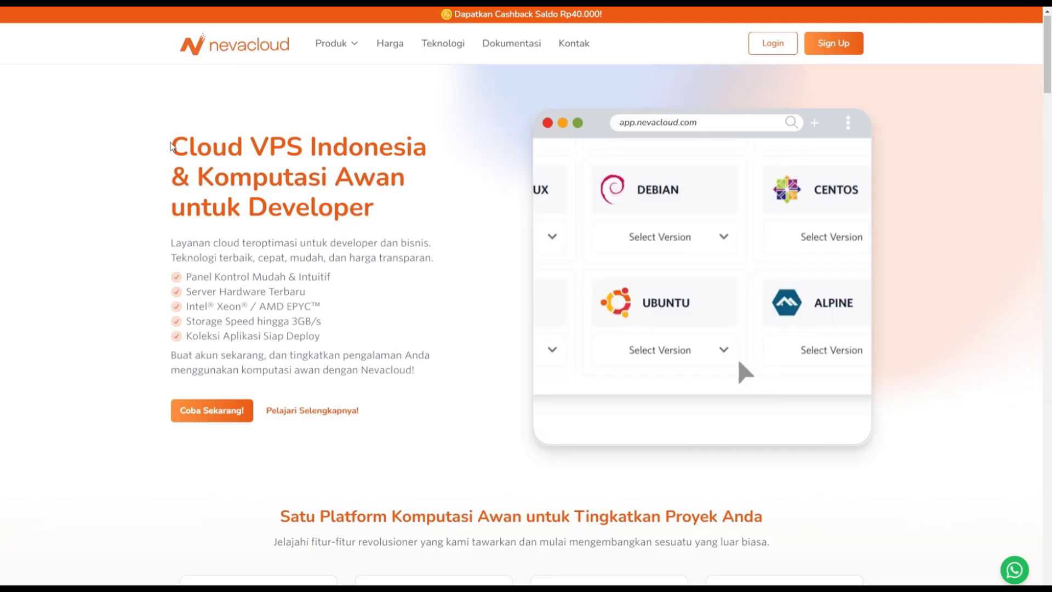
Open the Nevacloud NVMe VPS page from the Produk menu.
{"action": "mouse_move", "coordinate": [329, 43]}
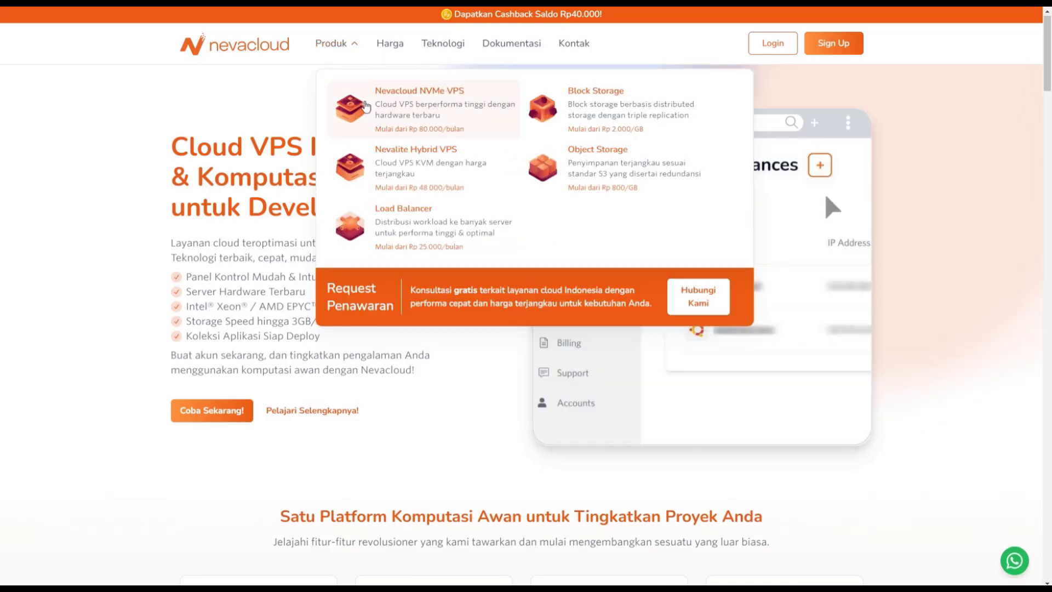
{"action": "left_click", "coordinate": [366, 105]}
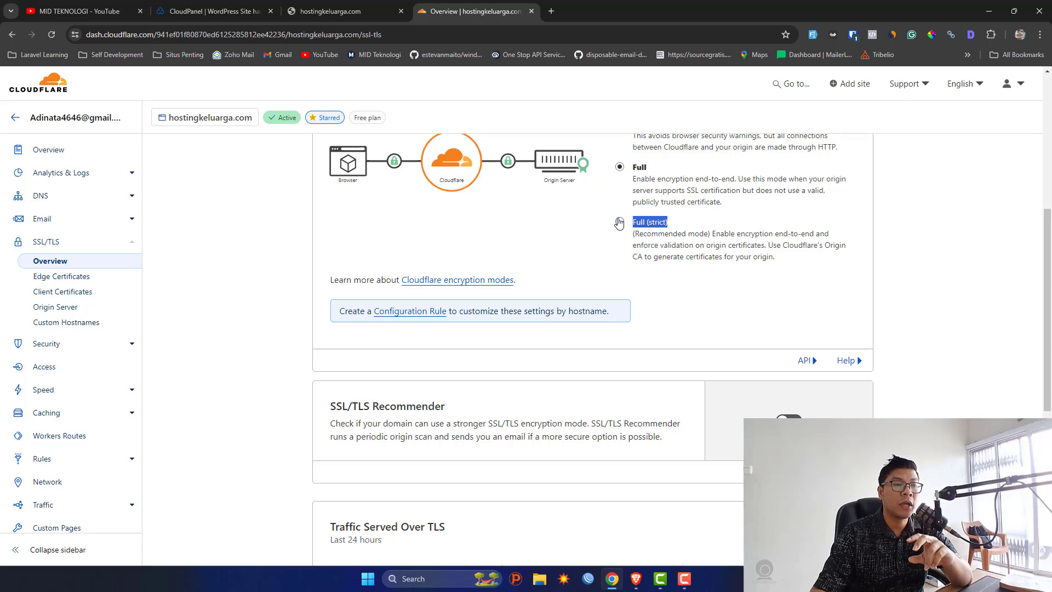
{"action": "left_click_drag", "start_coordinate": [747, 190], "coordinate": [640, 170]}
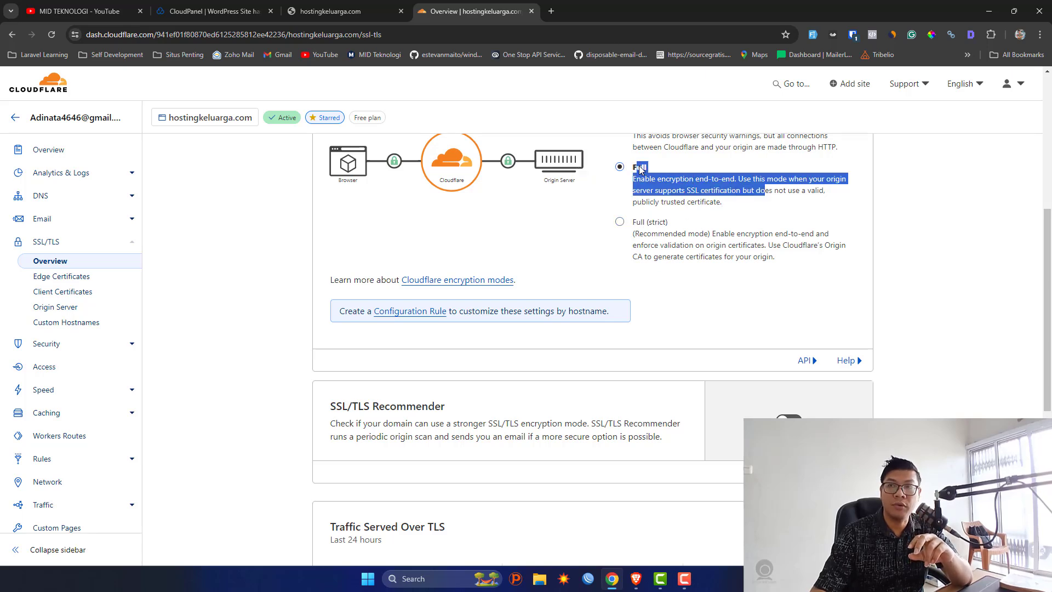
{"action": "left_click", "coordinate": [806, 211]}
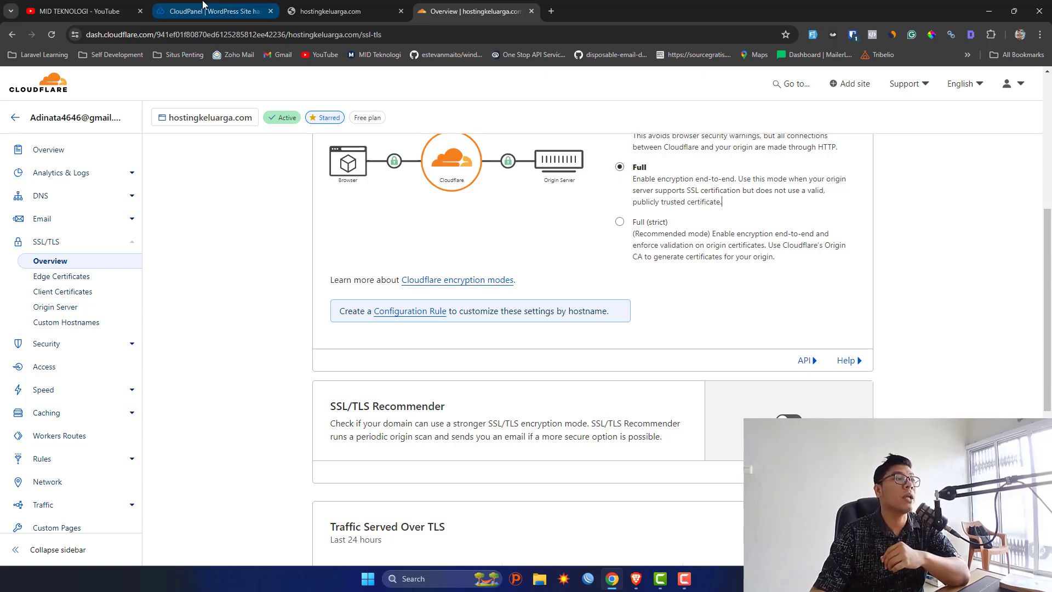
Copy the new site's credentials and paste them into a new Notepad note.
{"action": "left_click", "coordinate": [244, 4]}
{"action": "left_click", "coordinate": [482, 275]}
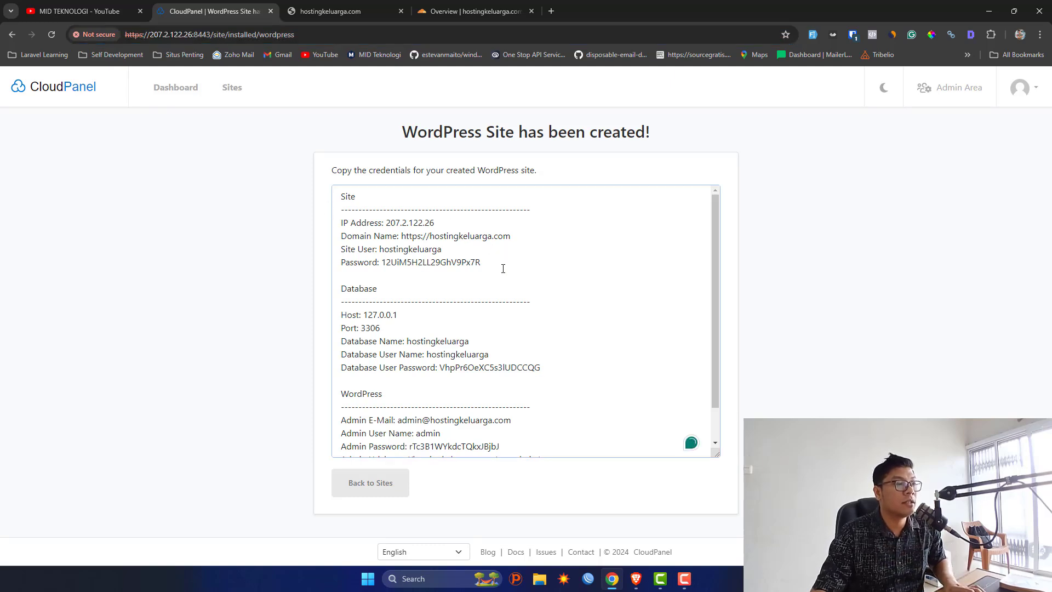
{"action": "key", "text": "ctrl+a"}
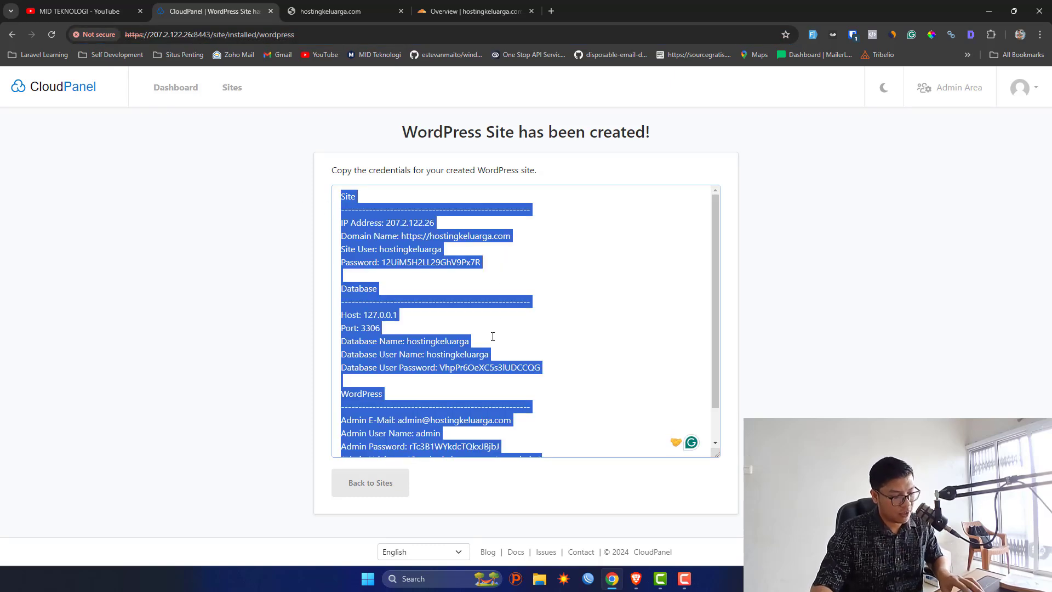
{"action": "key", "text": "super+r"}
{"action": "type", "text": "notepad"}
{"action": "key", "text": "Return"}
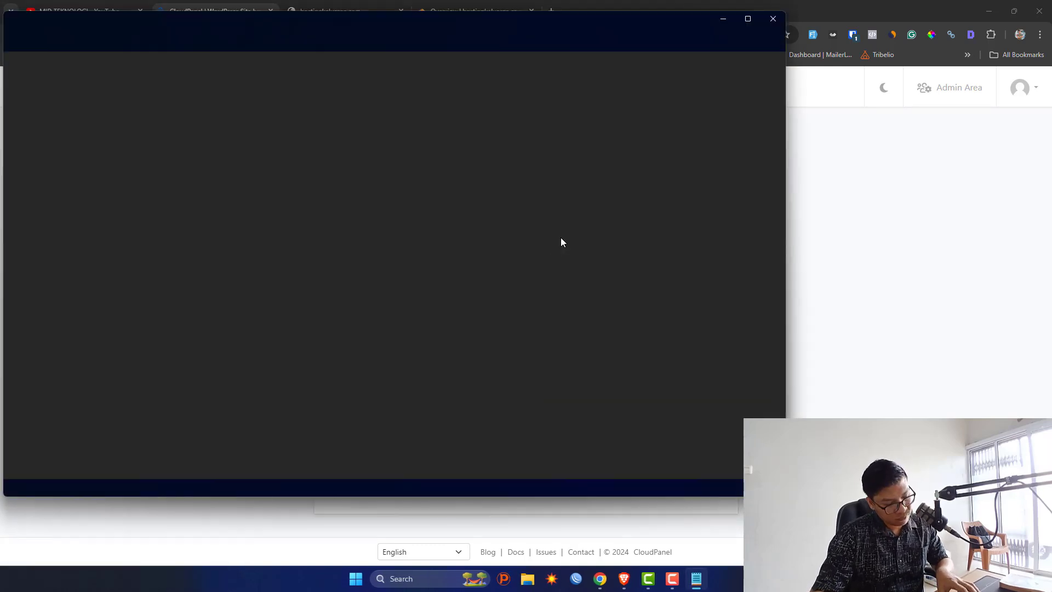
{"action": "key", "text": "ctrl+v"}
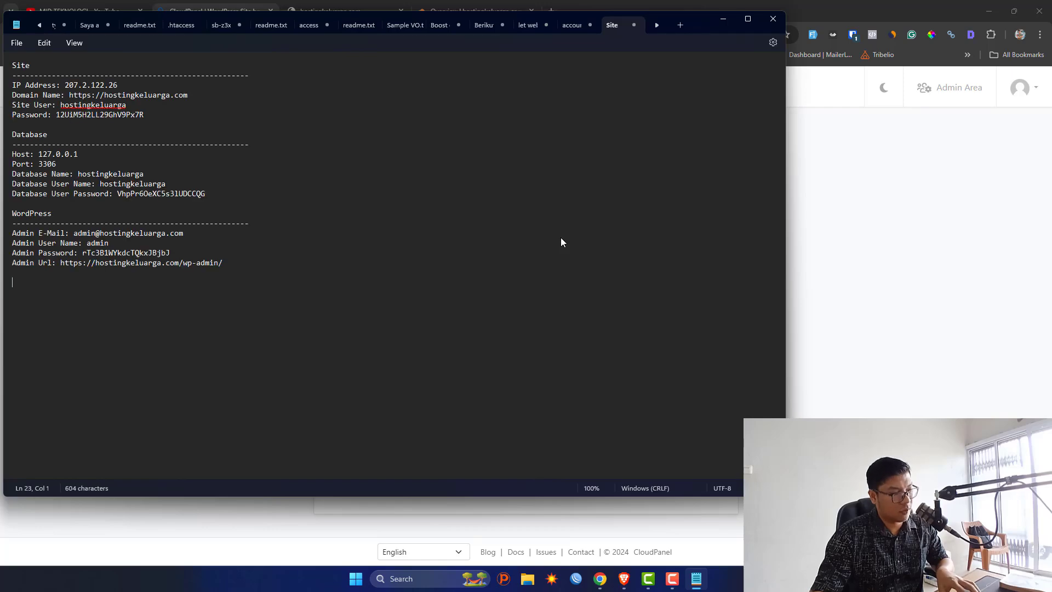
Return to the CloudPanel sites list and open hostingkeluarga.com in a new tab.
{"action": "left_click", "coordinate": [725, 25]}
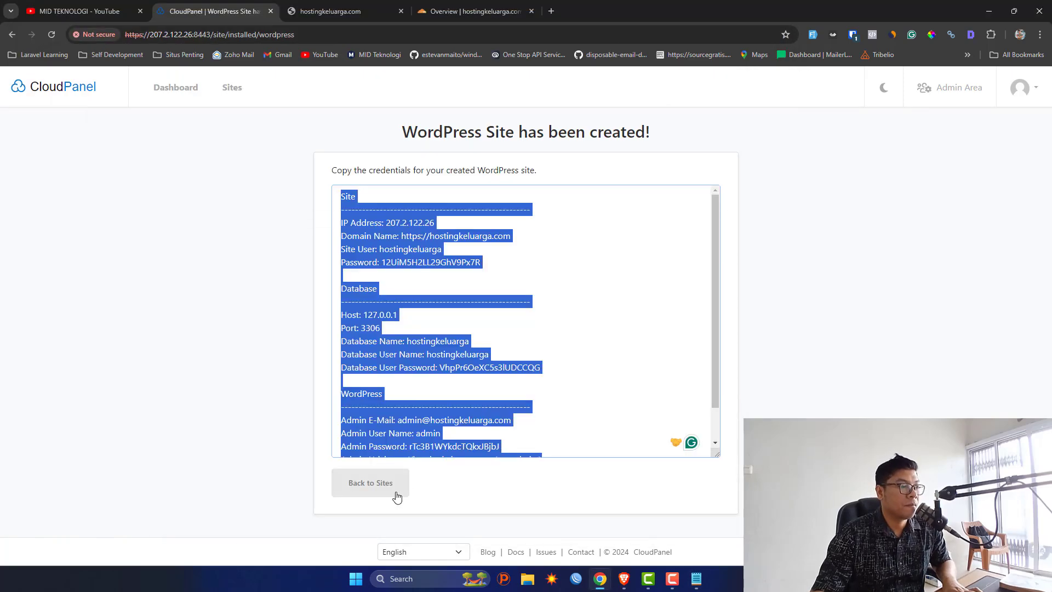
{"action": "left_click", "coordinate": [390, 494]}
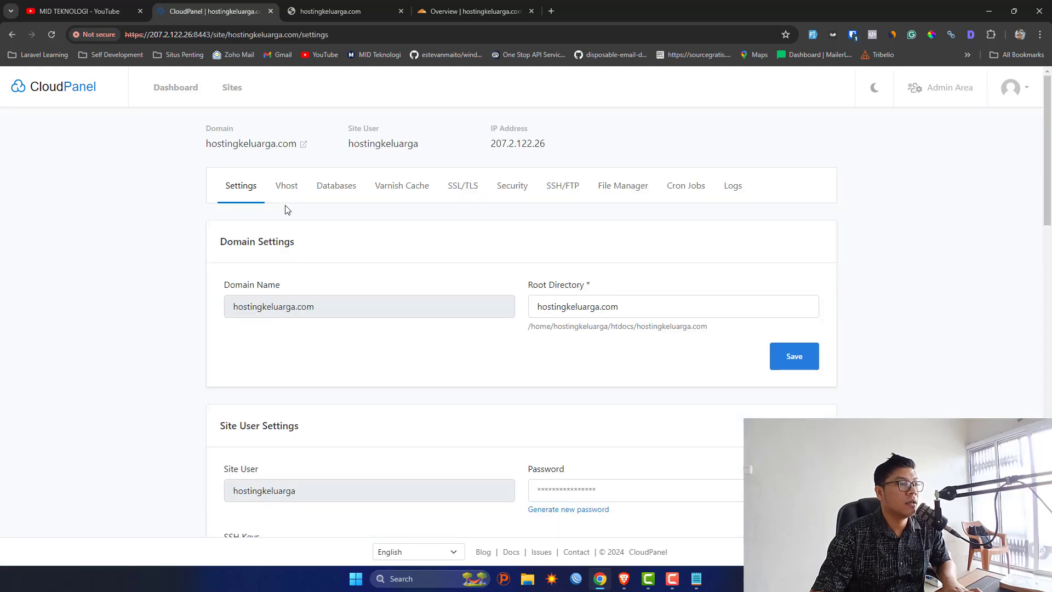
{"action": "left_click", "coordinate": [303, 145]}
Note hostingkeluarga.com fails with DNS_PROBE_FINISHED_NXDOMAIN and close the duplicate tab.
{"action": "left_click", "coordinate": [318, 35]}
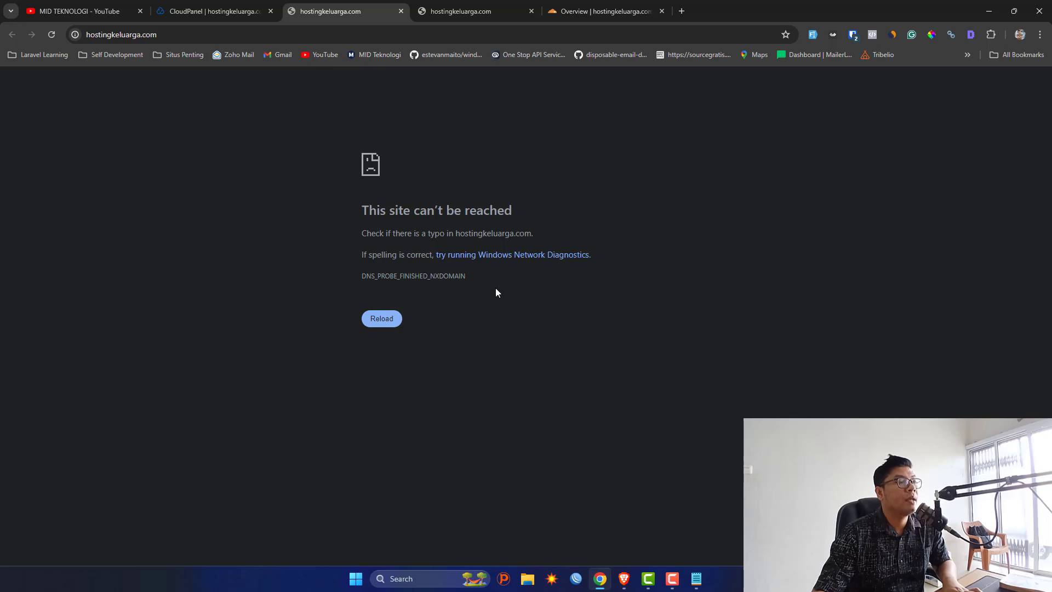
{"action": "left_click_drag", "start_coordinate": [482, 277], "coordinate": [267, 275]}
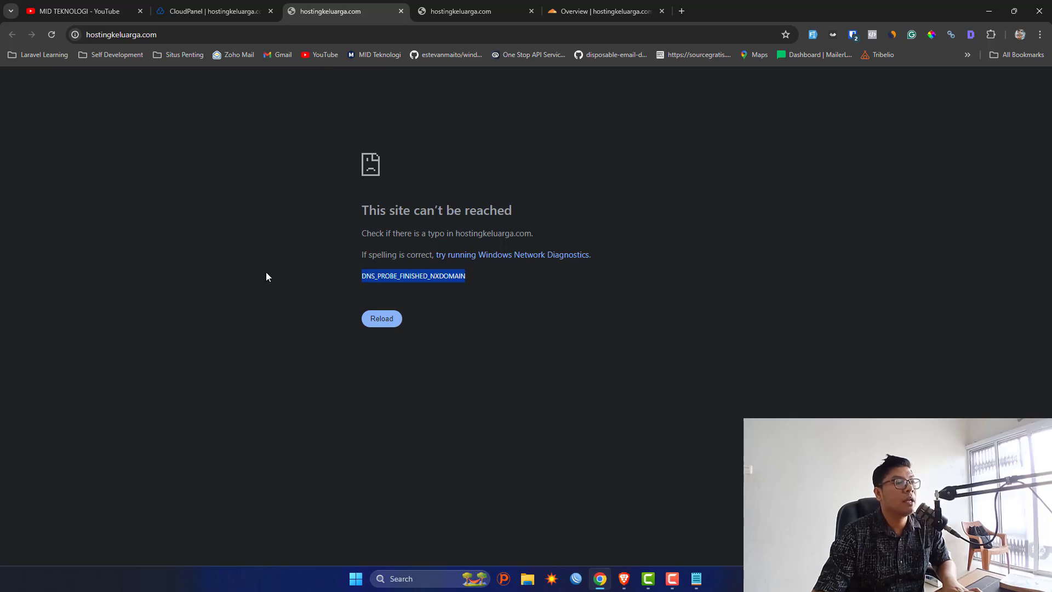
{"action": "left_click", "coordinate": [481, 276]}
{"action": "left_click", "coordinate": [455, 8]}
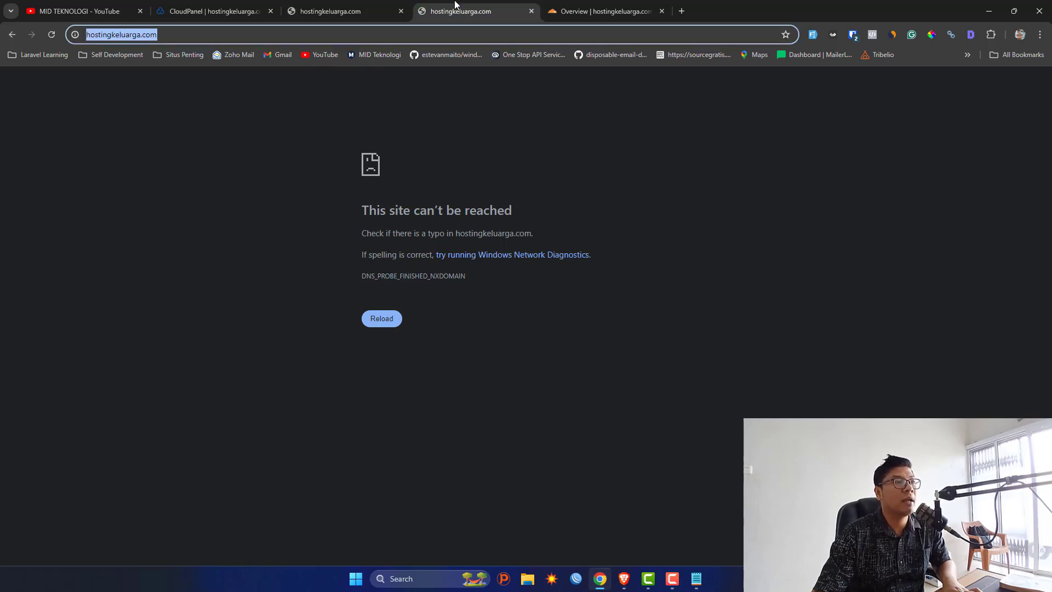
{"action": "left_click", "coordinate": [530, 12]}
{"action": "scroll", "coordinate": [386, 220], "scroll_direction": "up", "scroll_amount": 5}
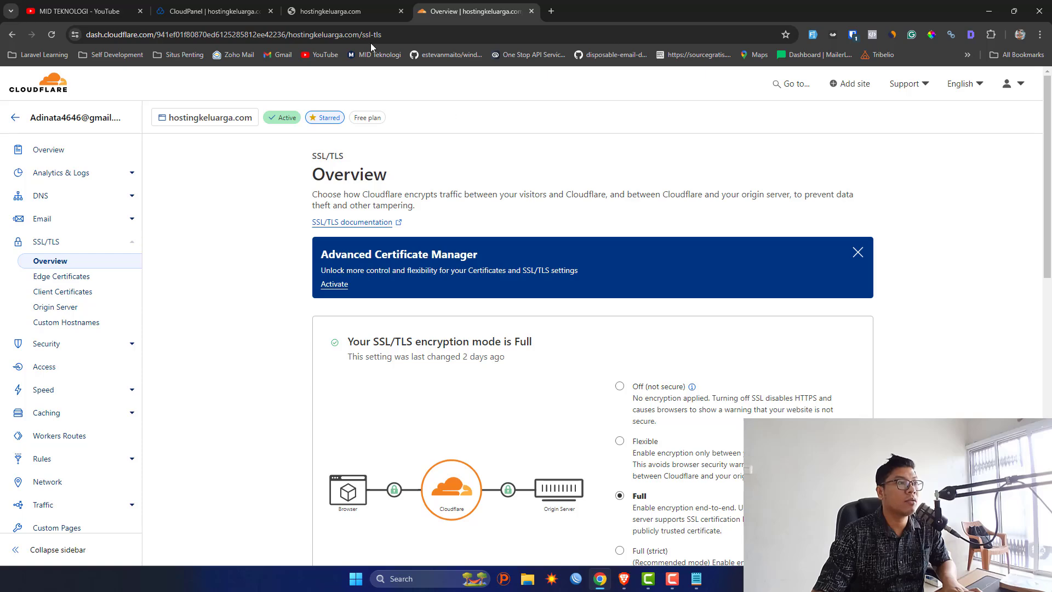
Close the remaining unreachable hostingkeluarga.com tabs, landing back on Cloudflare's SSL/TLS overview.
{"action": "left_click", "coordinate": [378, 11]}
{"action": "left_click", "coordinate": [387, 39]}
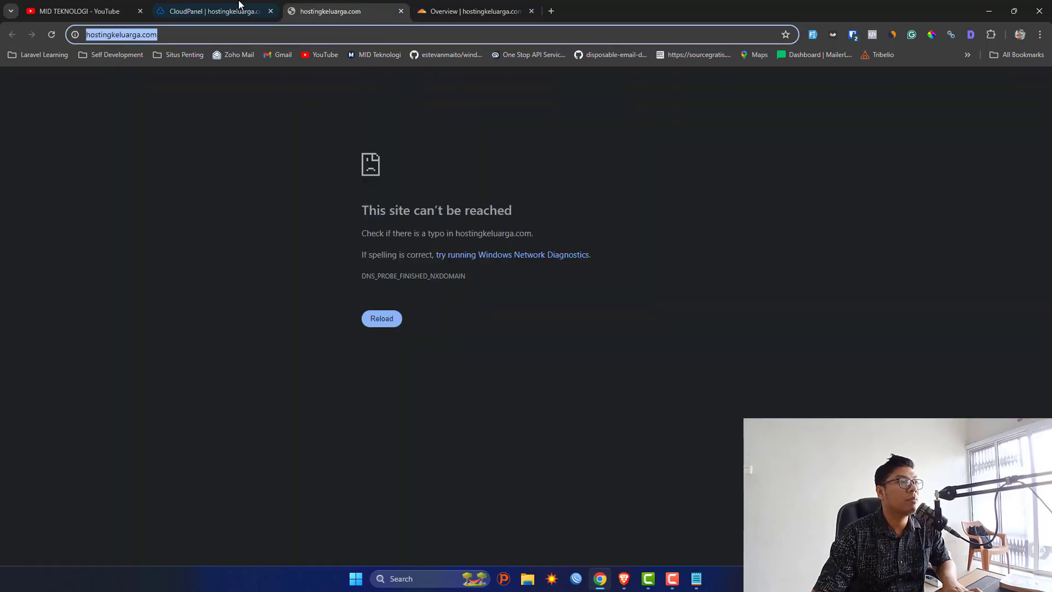
{"action": "left_click", "coordinate": [211, 11]}
{"action": "left_click", "coordinate": [302, 144]}
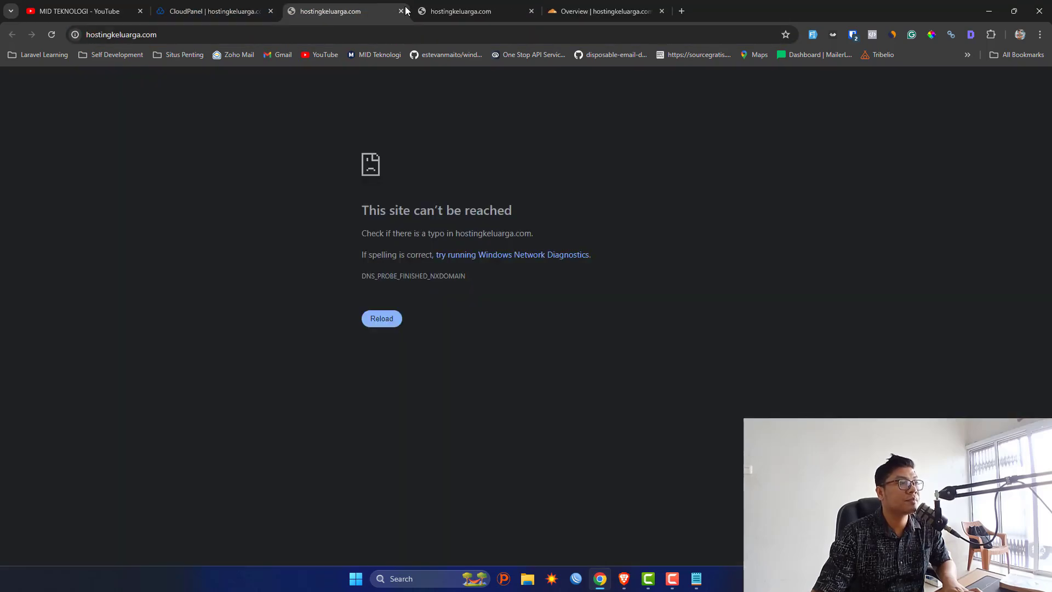
{"action": "left_click", "coordinate": [402, 11]}
{"action": "left_click", "coordinate": [401, 11]}
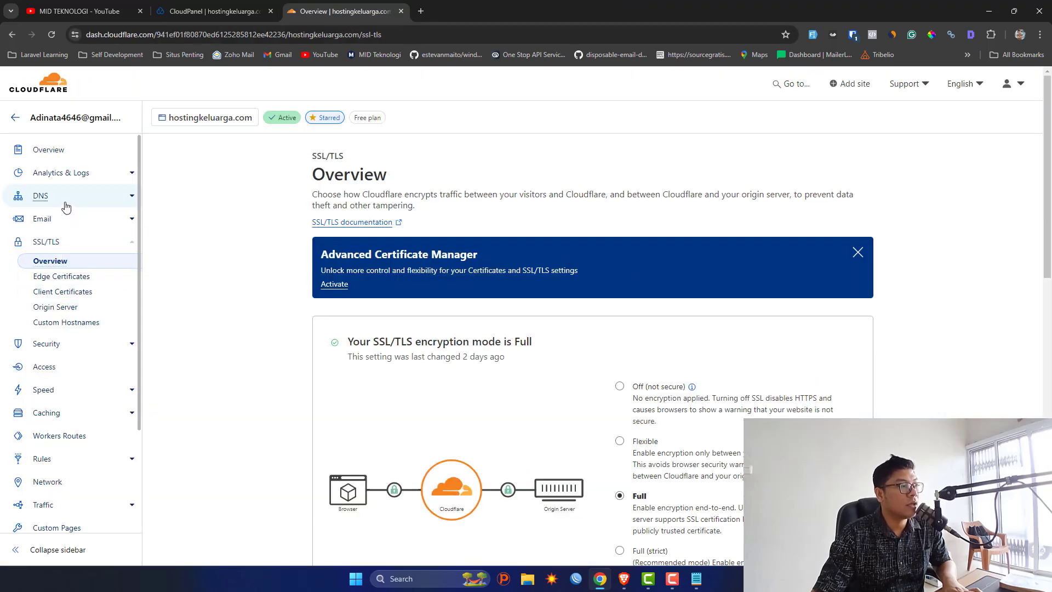
Open the domain's DNS records list and highlight the root A record's IP address.
{"action": "left_click", "coordinate": [64, 203]}
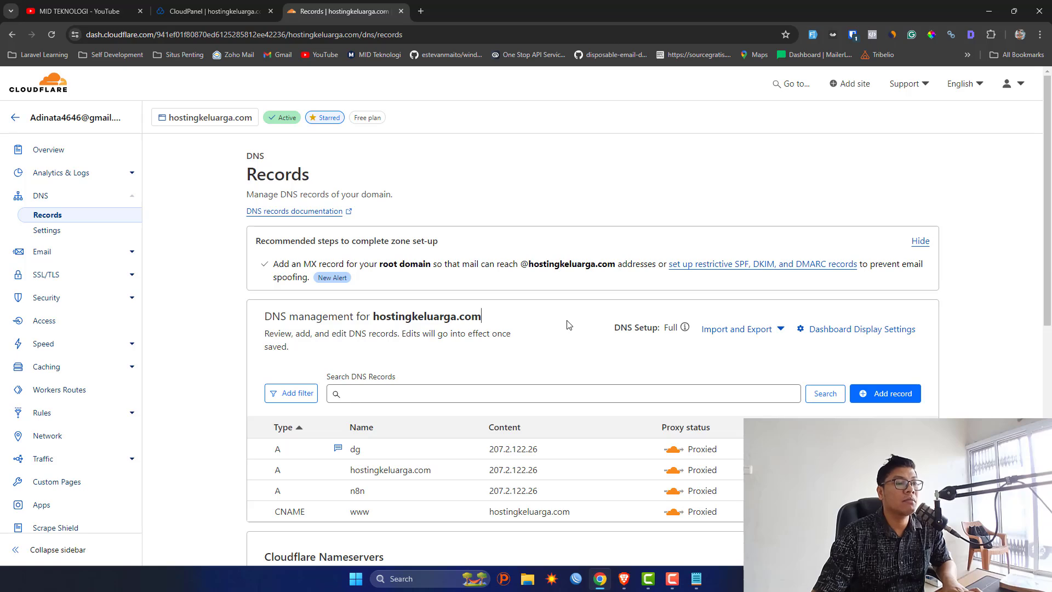
{"action": "scroll", "coordinate": [568, 324], "scroll_direction": "down", "scroll_amount": 3}
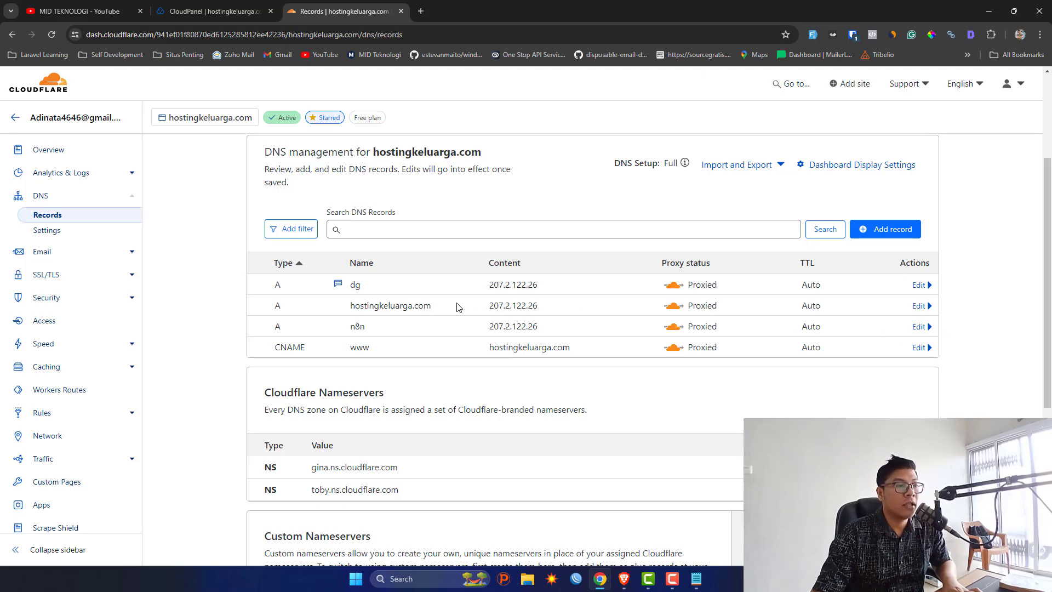
{"action": "left_click_drag", "start_coordinate": [490, 305], "coordinate": [674, 305]}
{"action": "left_click", "coordinate": [673, 305]}
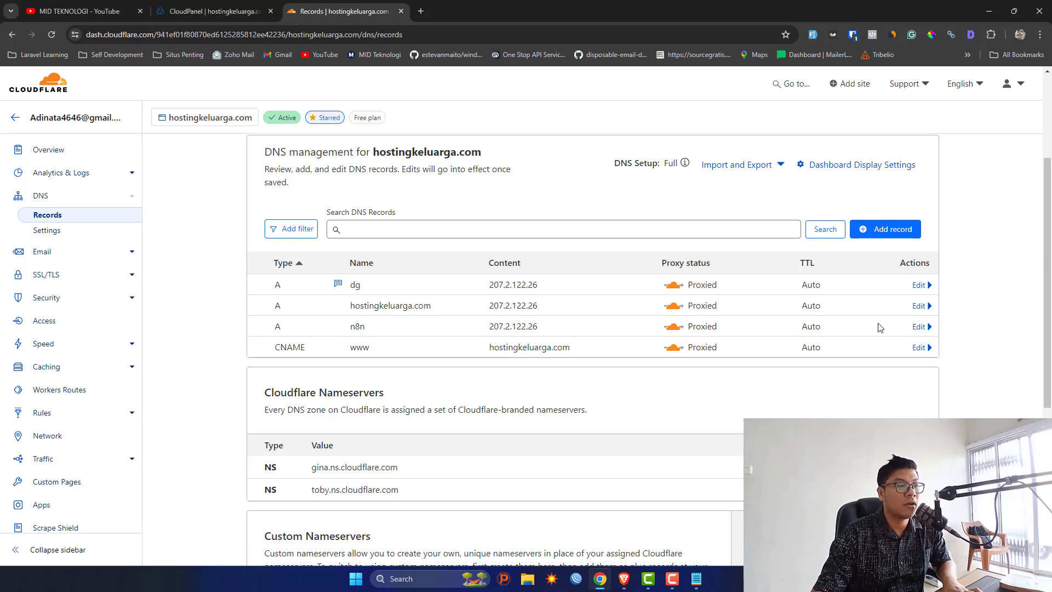
Switch the root hostingkeluarga.com A record and the www CNAME proxy status to DNS only.
{"action": "left_click", "coordinate": [917, 307]}
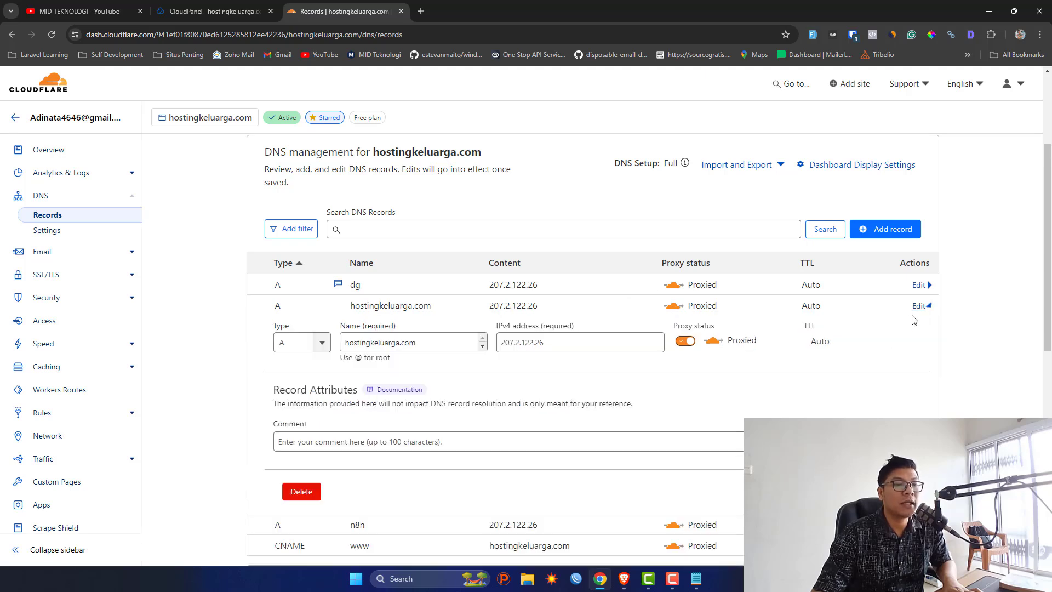
{"action": "left_click", "coordinate": [686, 341]}
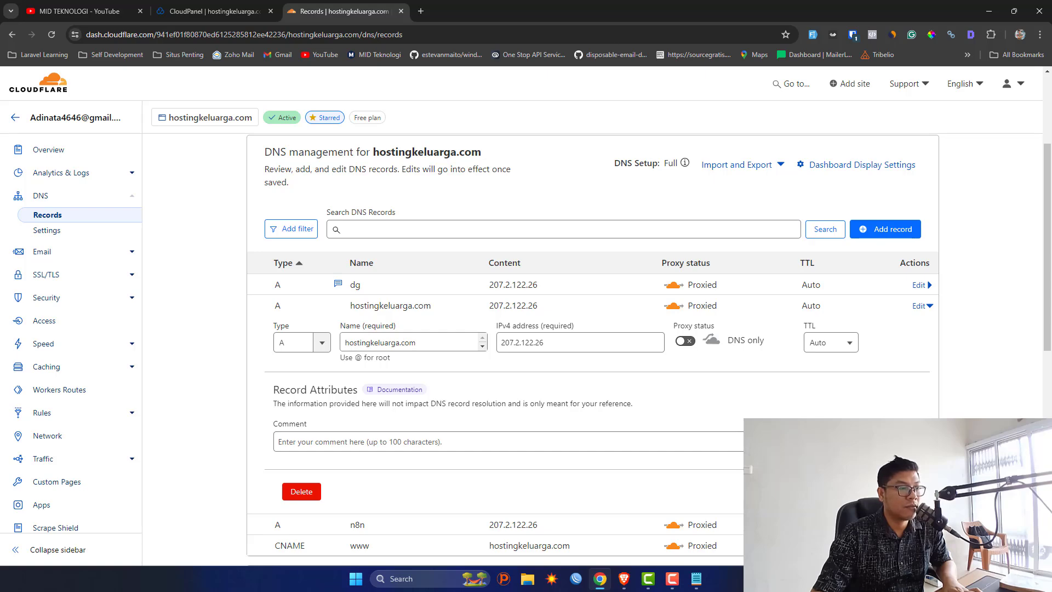
{"action": "left_click", "coordinate": [918, 379]}
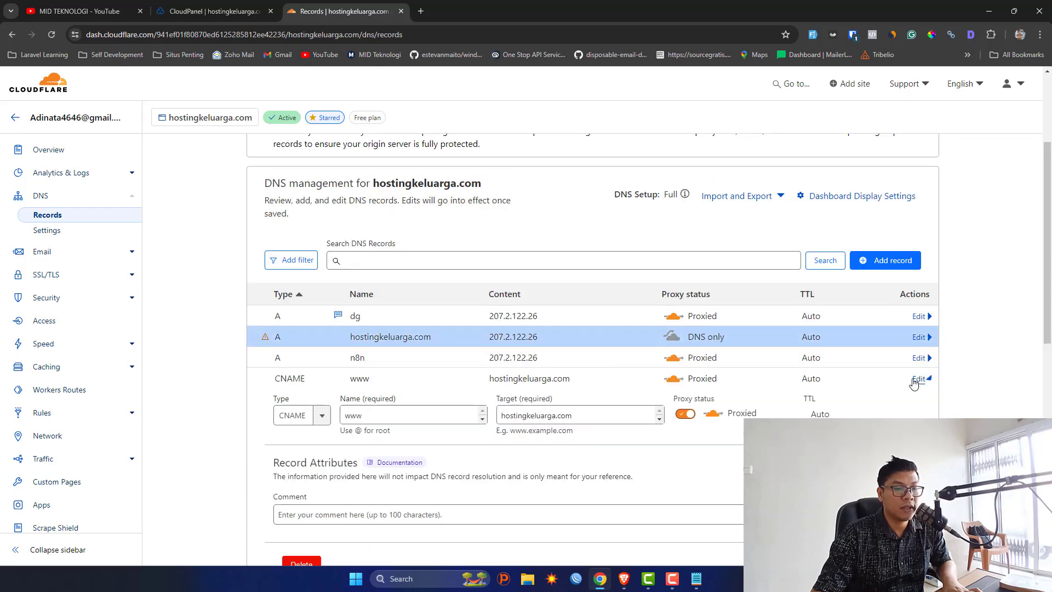
{"action": "left_click", "coordinate": [684, 418]}
{"action": "scroll", "coordinate": [684, 418], "scroll_direction": "down", "scroll_amount": 2}
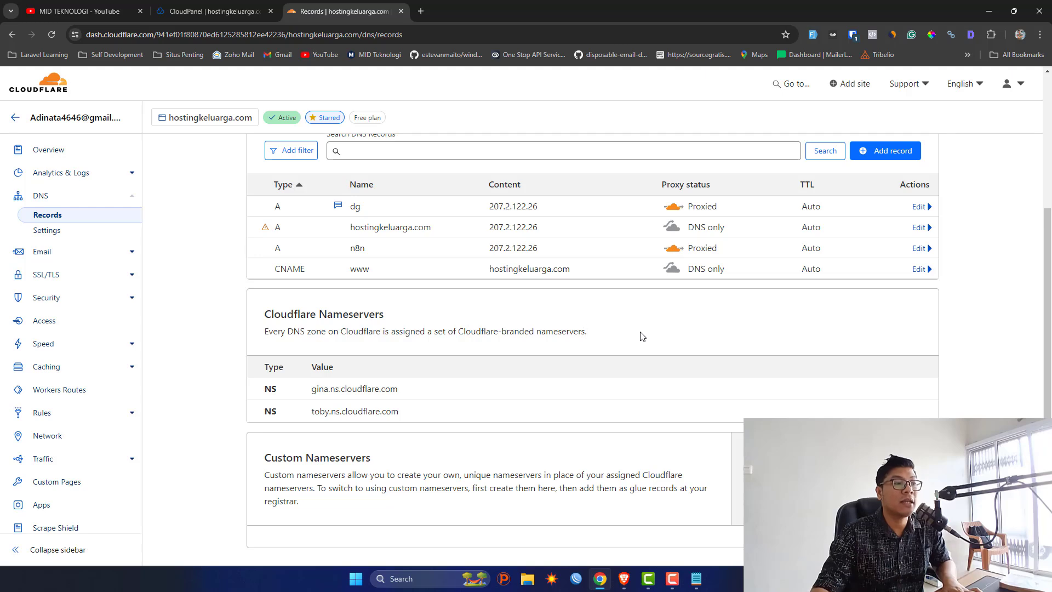
Copy hostingkeluarga.com from the root record's Name column, then open a new browser tab.
{"action": "left_click_drag", "start_coordinate": [510, 227], "coordinate": [553, 230]}
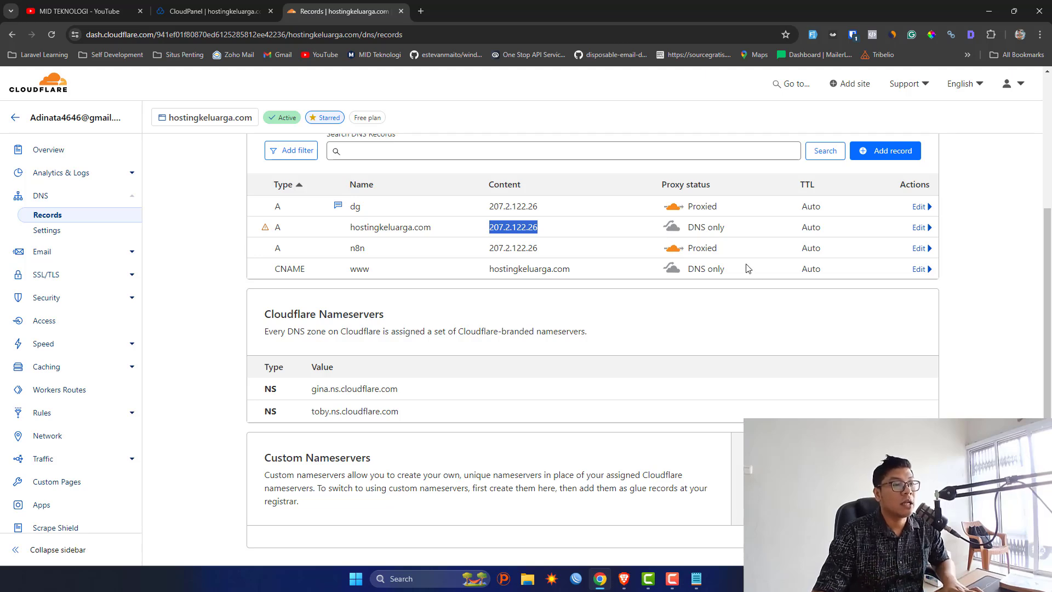
{"action": "double_click", "coordinate": [384, 234]}
{"action": "right_click", "coordinate": [382, 233]}
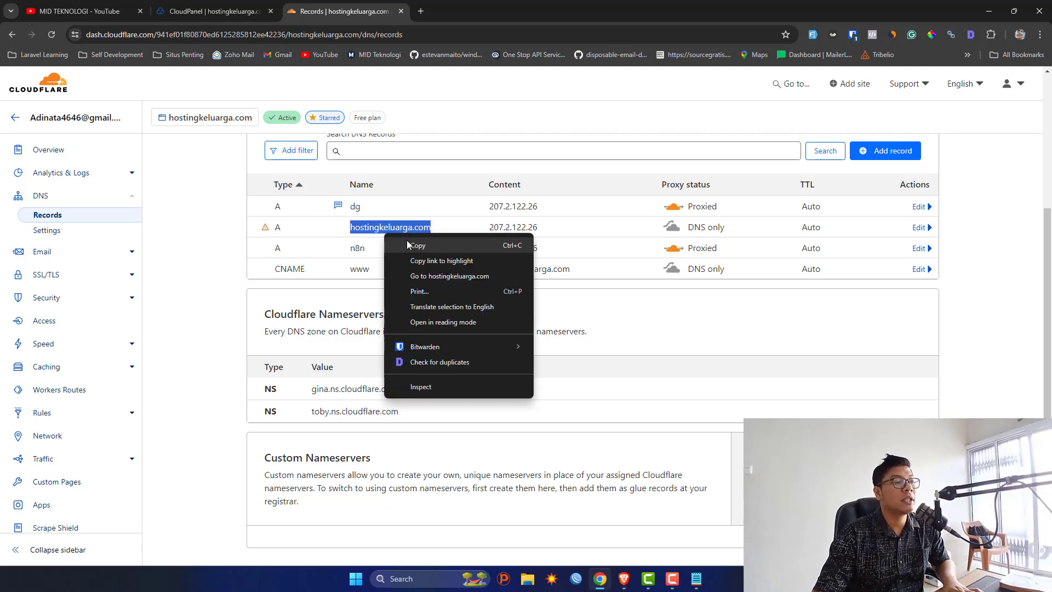
{"action": "left_click", "coordinate": [406, 240]}
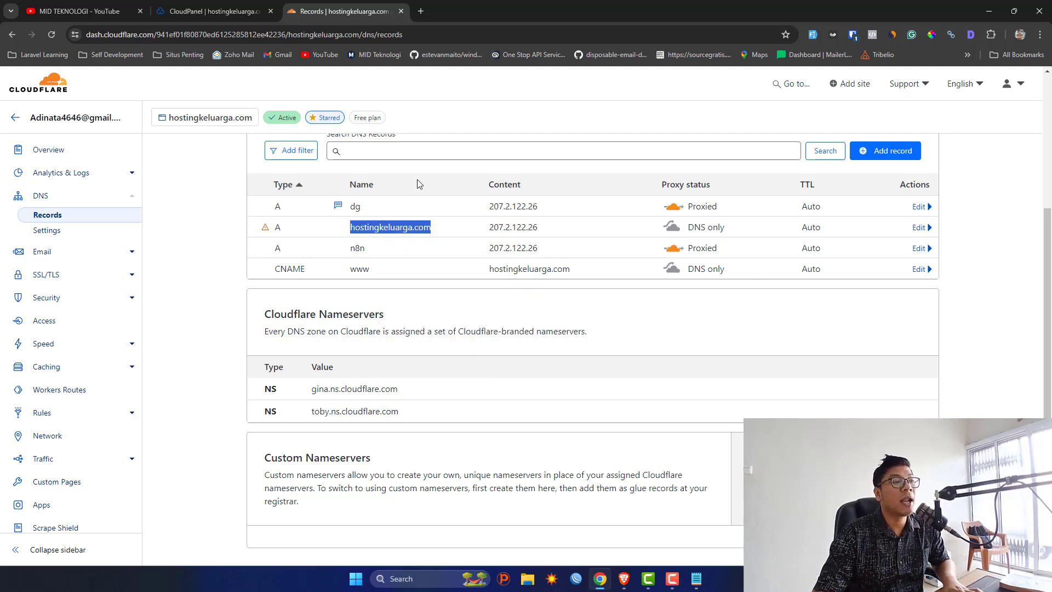
{"action": "left_click", "coordinate": [423, 13]}
Load DNS Checker and run an A-record propagation check for the pasted hostingkeluarga.com.
{"action": "type", "text": "dnsch"}
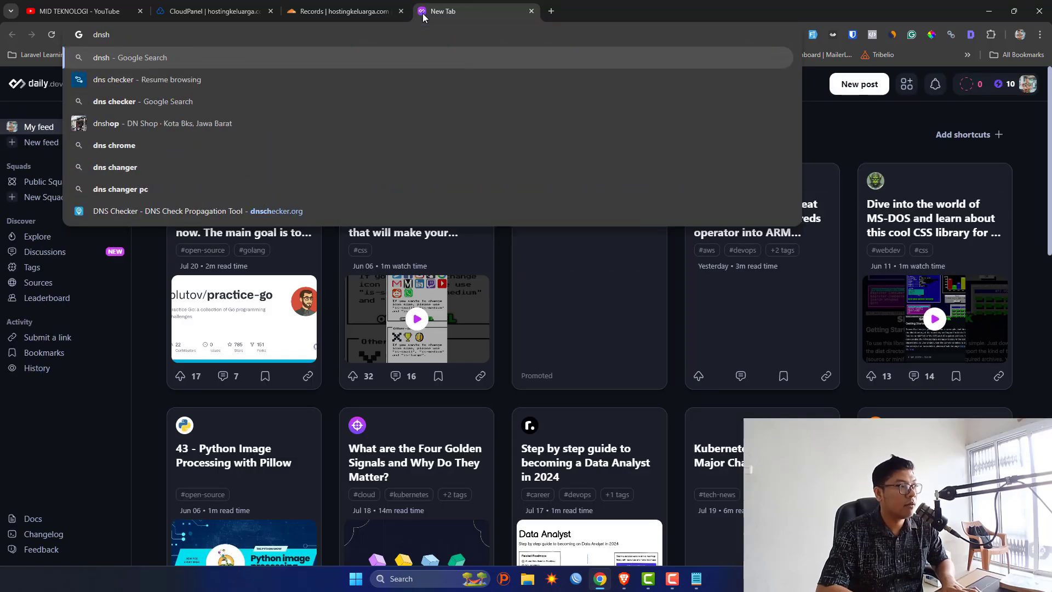
{"action": "key", "text": "Up"}
{"action": "key", "text": "Return"}
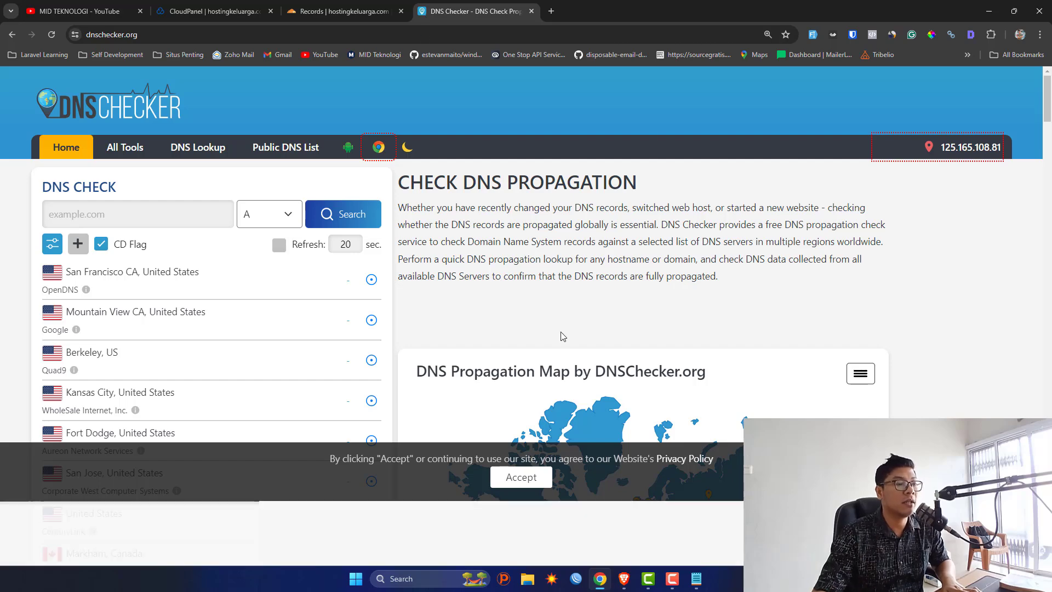
{"action": "left_click", "coordinate": [189, 221]}
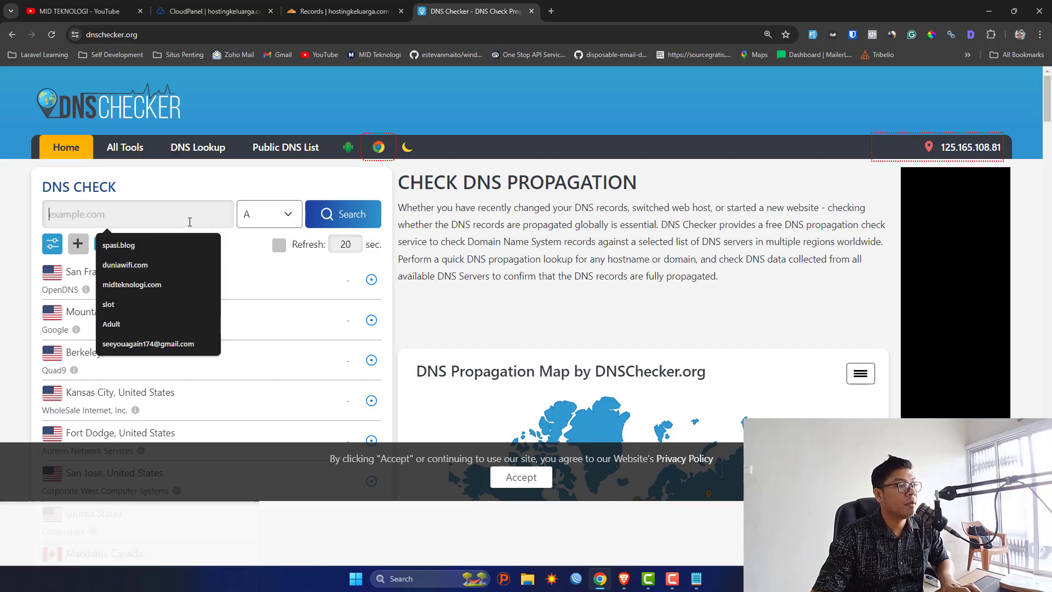
{"action": "key", "text": "ctrl+v"}
{"action": "left_click", "coordinate": [351, 213]}
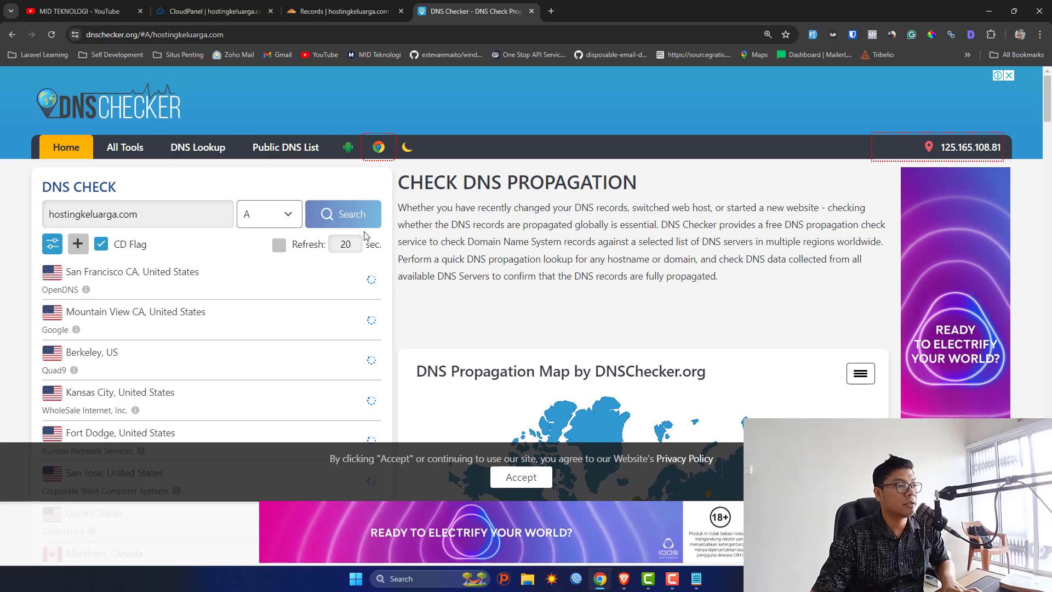
Review the worldwide results, highlighting the 207.2.122.26 IPs resolved in Singapore and Seoul.
{"action": "scroll", "coordinate": [367, 241], "scroll_direction": "down", "scroll_amount": 2}
{"action": "scroll", "coordinate": [257, 193], "scroll_direction": "down", "scroll_amount": 4}
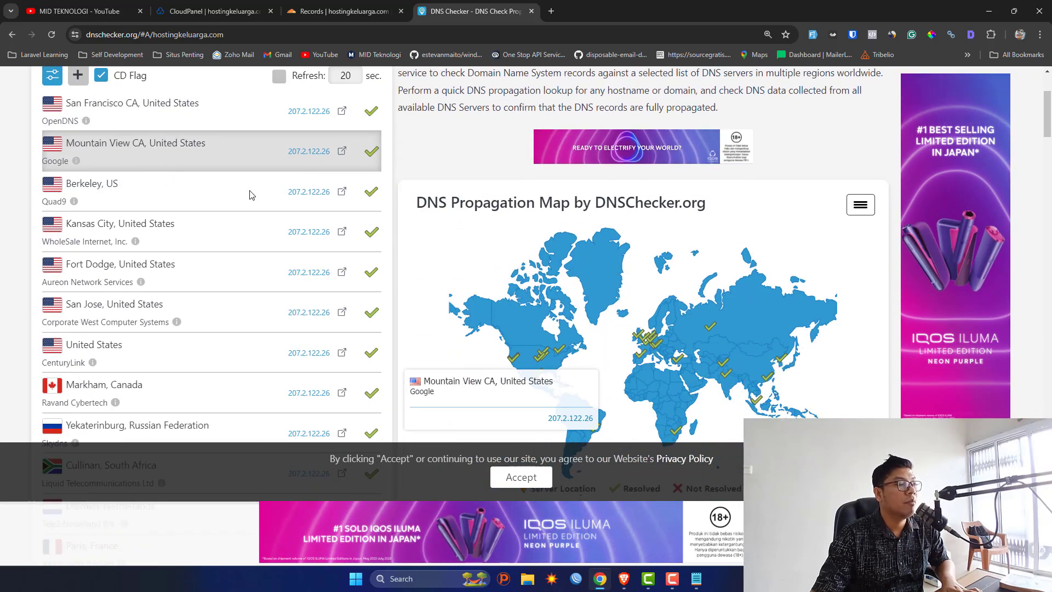
{"action": "scroll", "coordinate": [262, 192], "scroll_direction": "down", "scroll_amount": 10}
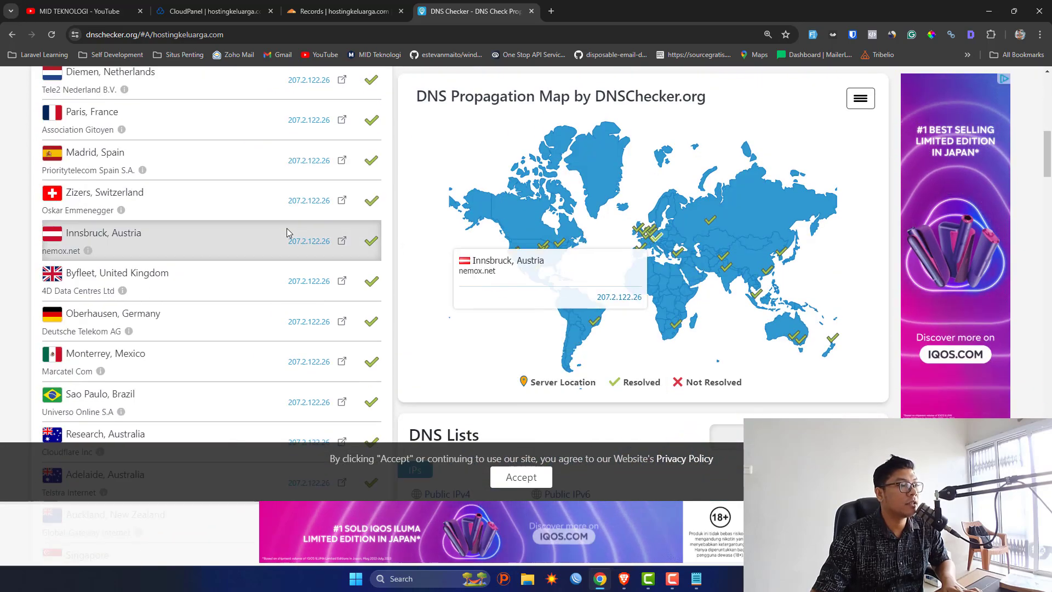
{"action": "scroll", "coordinate": [287, 228], "scroll_direction": "down", "scroll_amount": 3}
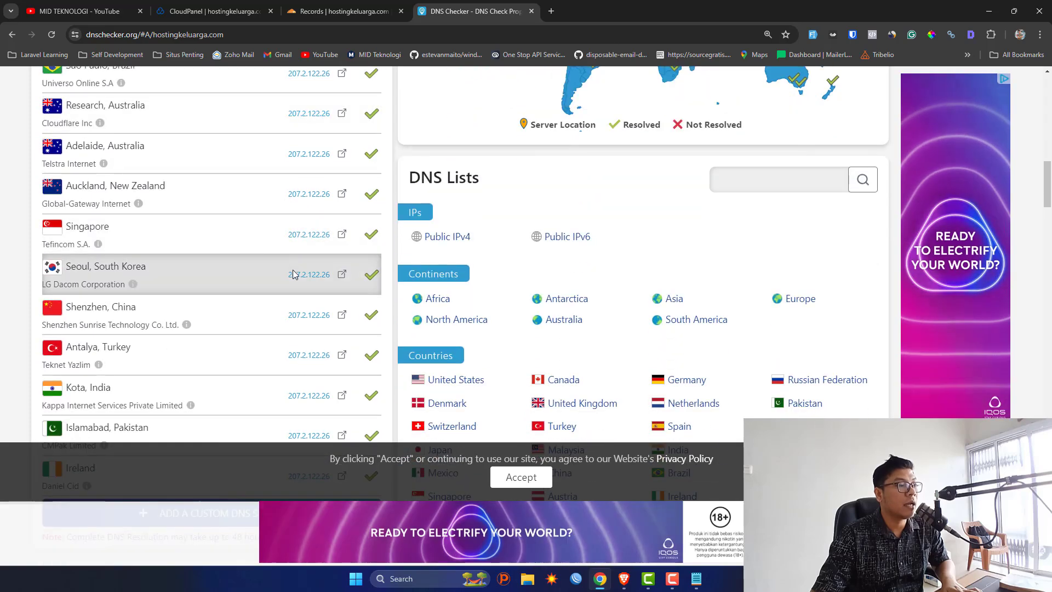
{"action": "scroll", "coordinate": [287, 263], "scroll_direction": "up", "scroll_amount": 4}
{"action": "scroll", "coordinate": [263, 340], "scroll_direction": "down", "scroll_amount": 2}
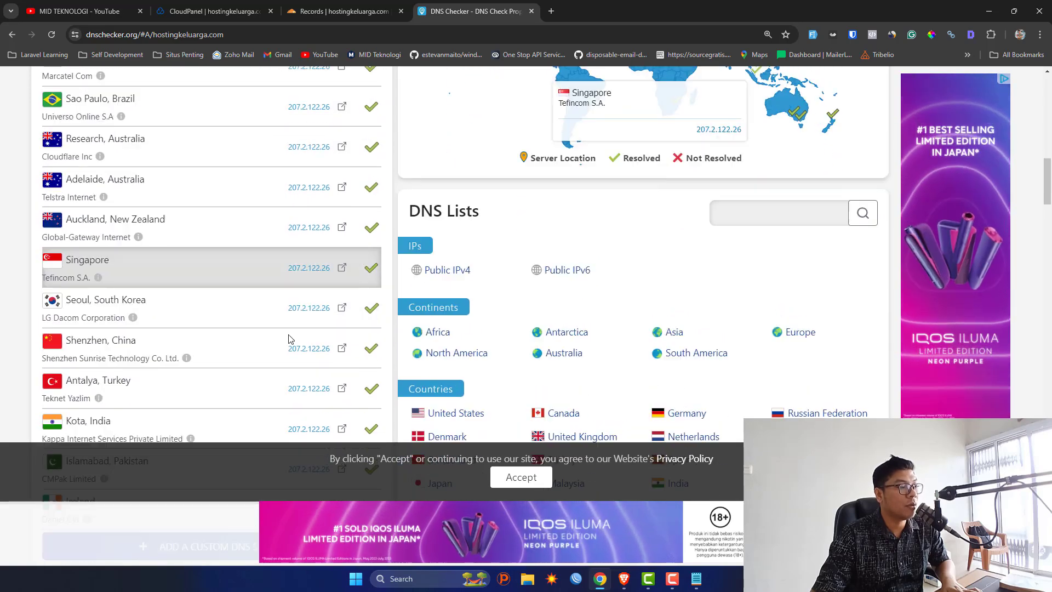
{"action": "double_click", "coordinate": [299, 234]}
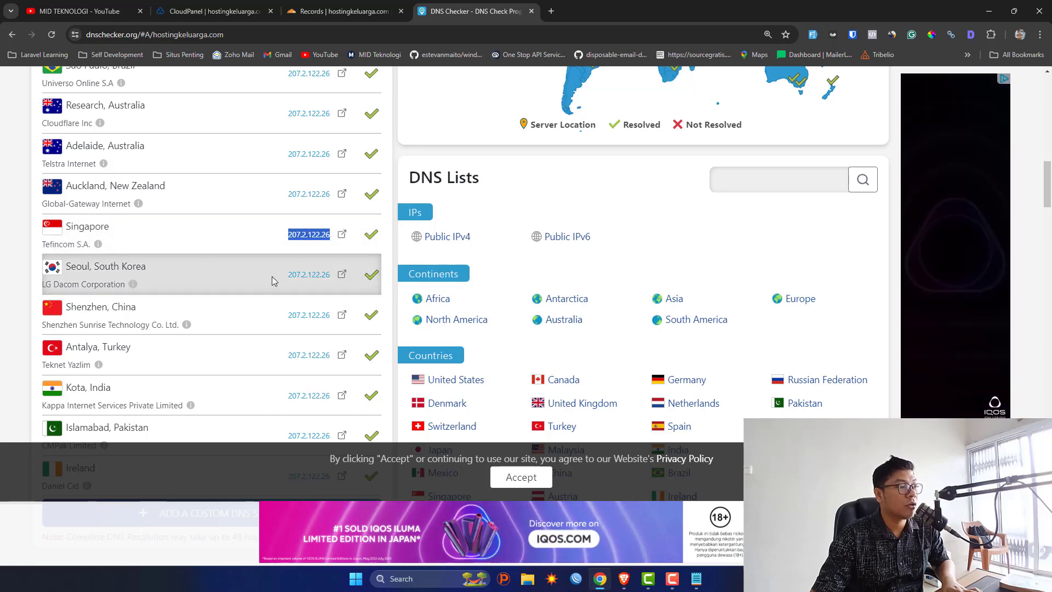
{"action": "left_click_drag", "start_coordinate": [274, 279], "coordinate": [281, 228]}
{"action": "scroll", "coordinate": [278, 230], "scroll_direction": "up", "scroll_amount": 20}
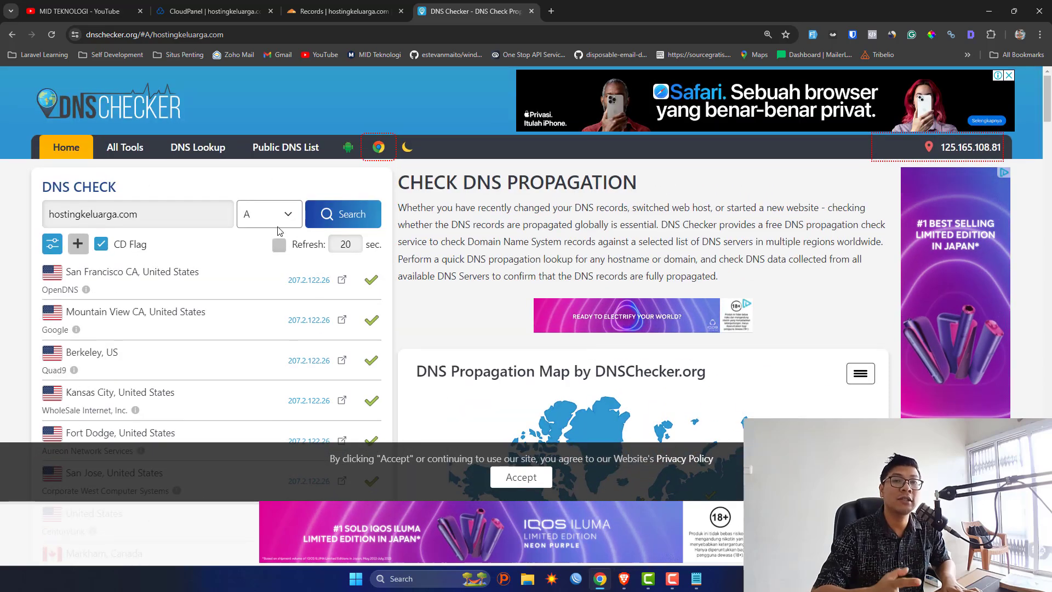
Set the root hostingkeluarga.com A record back to Proxied and save it.
{"action": "left_click", "coordinate": [342, 11]}
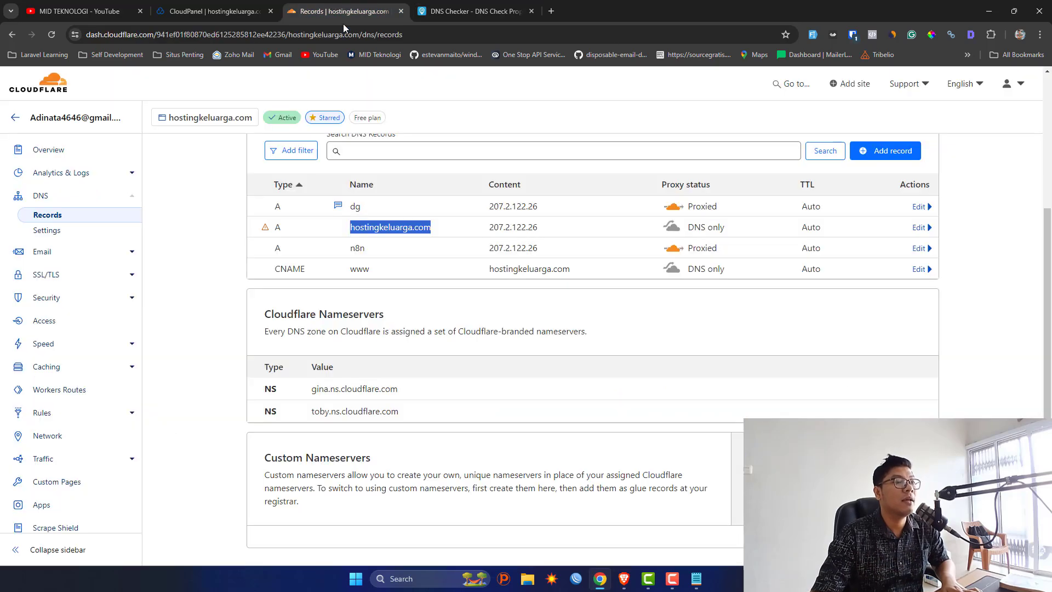
{"action": "left_click", "coordinate": [919, 248]}
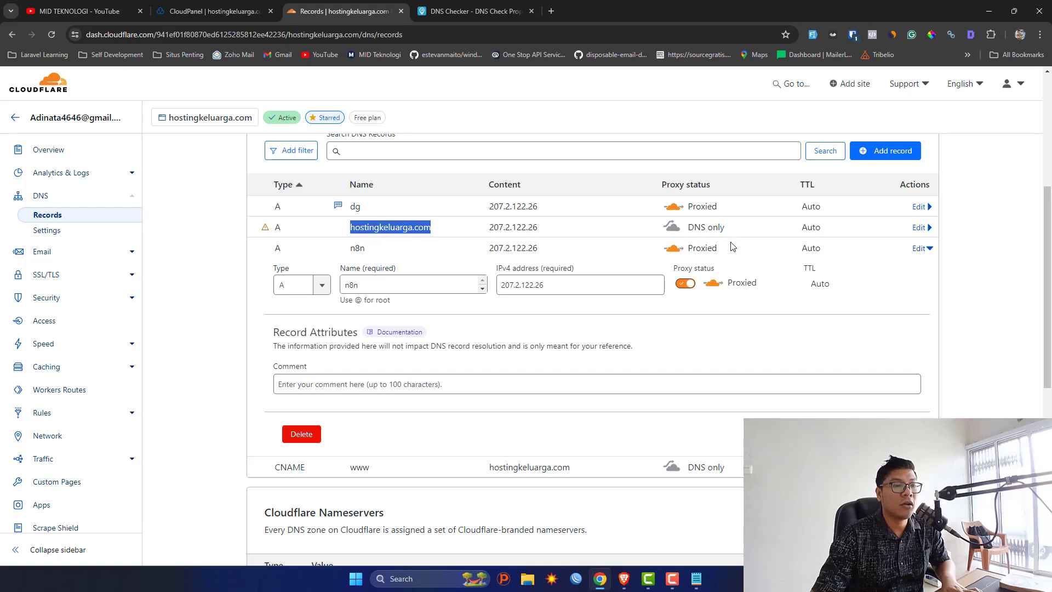
{"action": "left_click", "coordinate": [867, 434]}
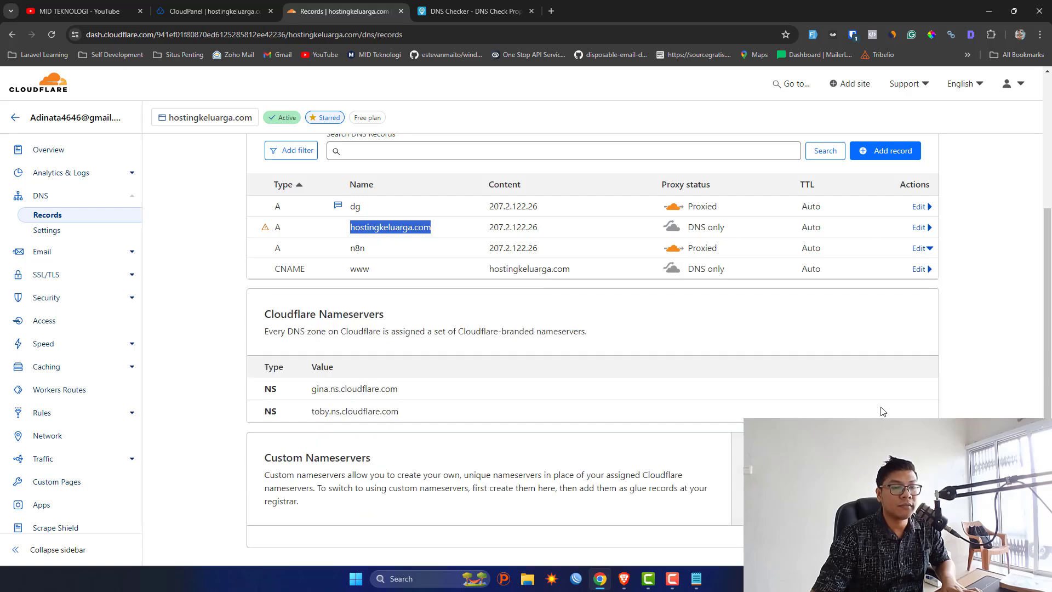
{"action": "left_click", "coordinate": [918, 227]}
{"action": "left_click", "coordinate": [685, 261]}
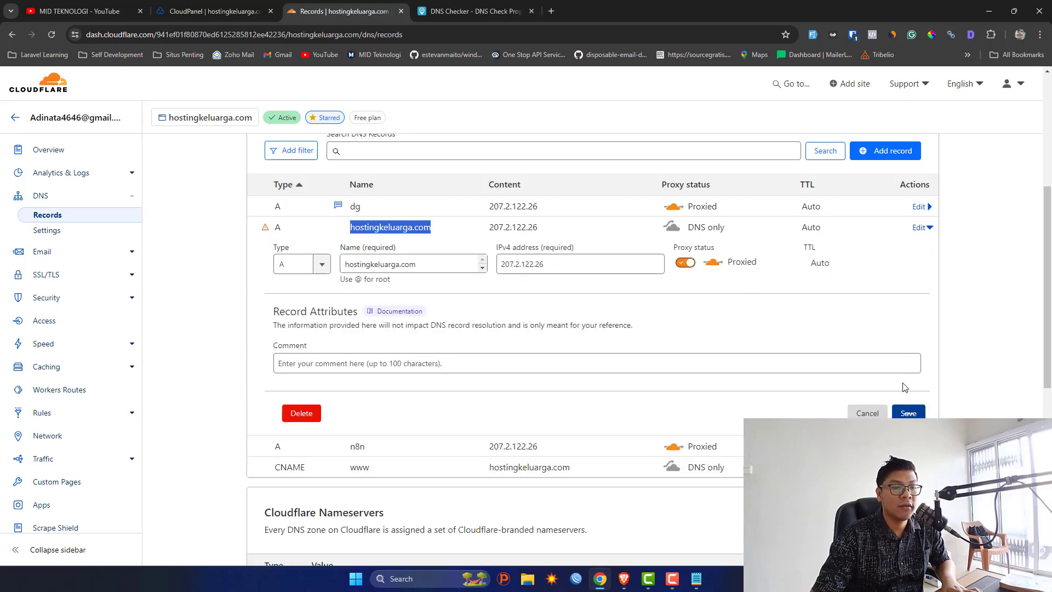
{"action": "left_click", "coordinate": [908, 412]}
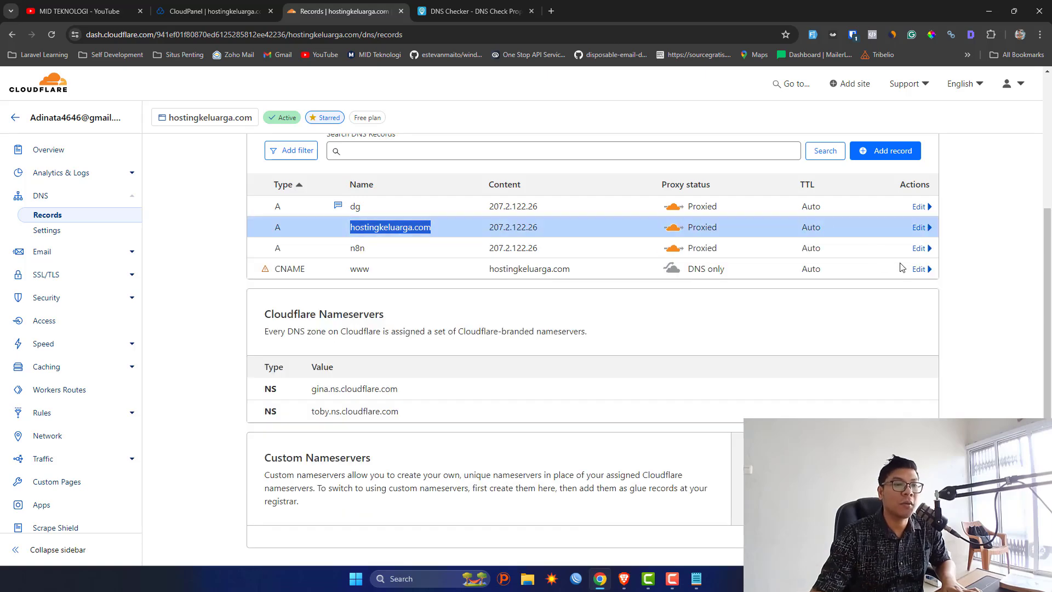
Turn proxying back on for the www CNAME record.
{"action": "left_click", "coordinate": [919, 269]}
{"action": "left_click", "coordinate": [685, 304]}
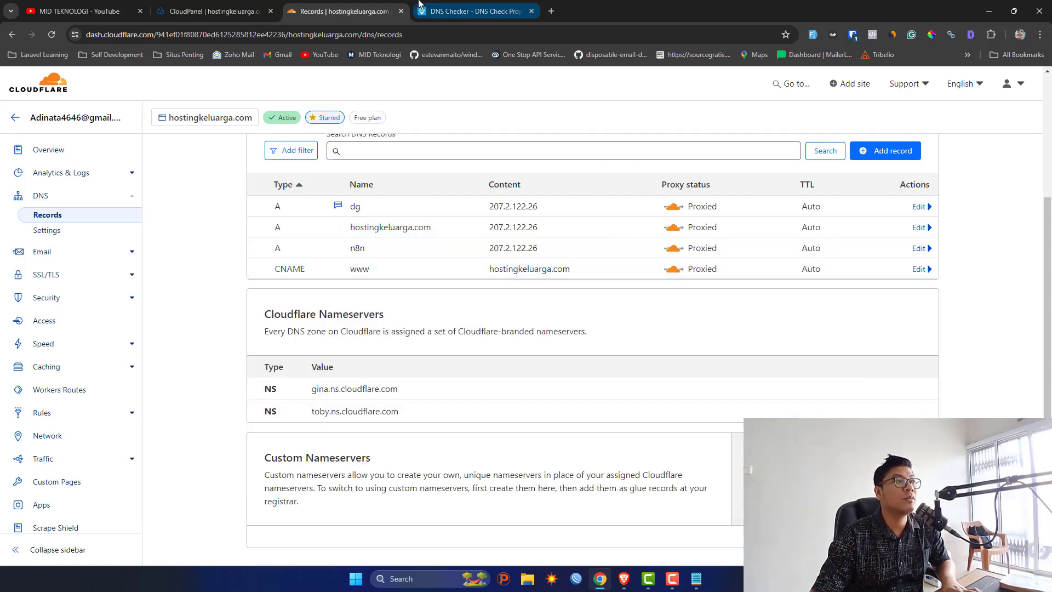
{"action": "left_click_drag", "start_coordinate": [214, 11], "coordinate": [465, 4]}
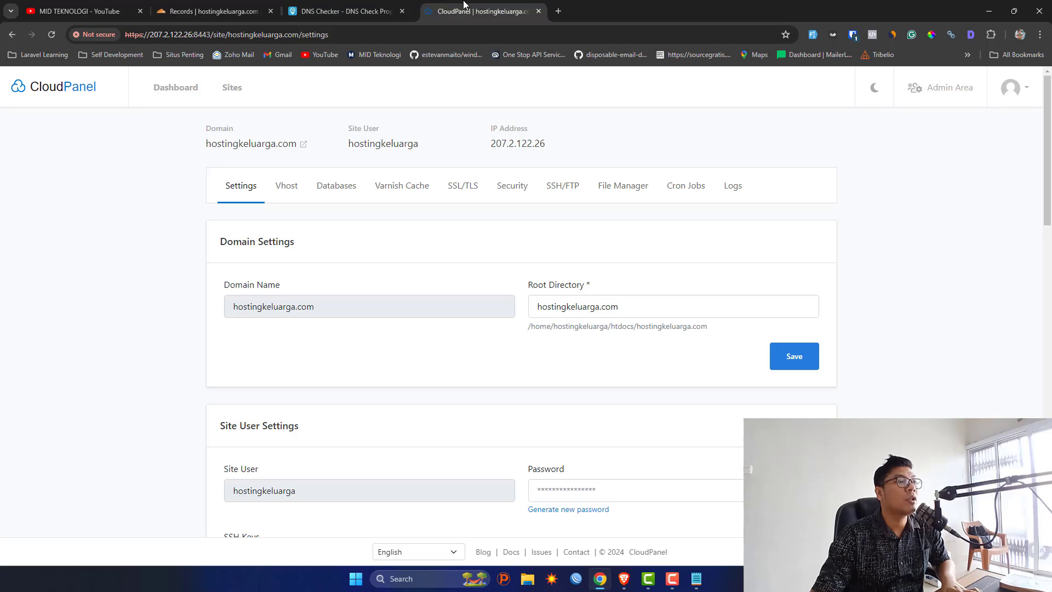
{"action": "left_click", "coordinate": [472, 192]}
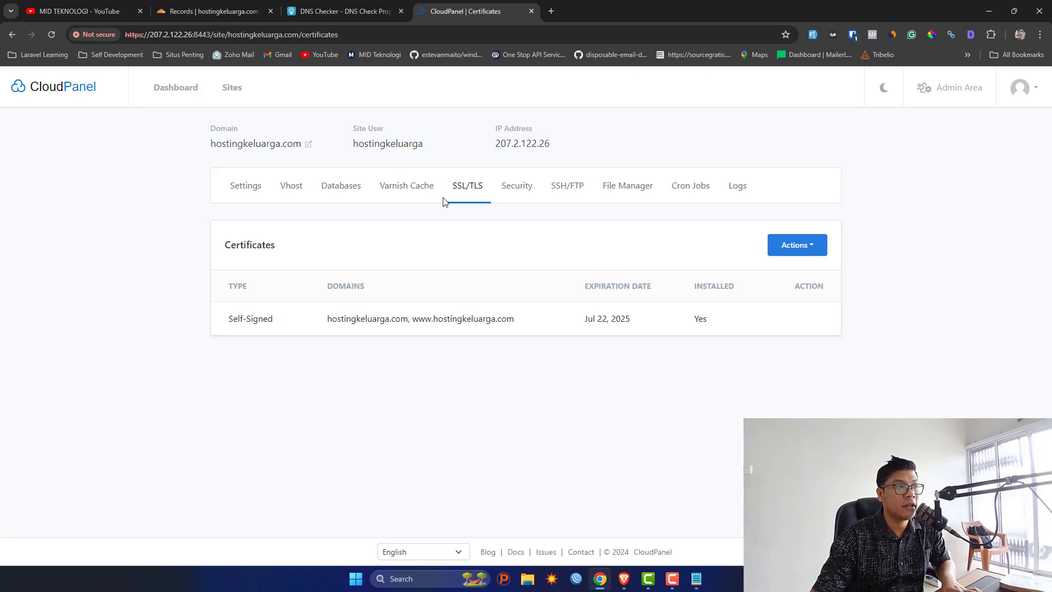
{"action": "left_click", "coordinate": [771, 252]}
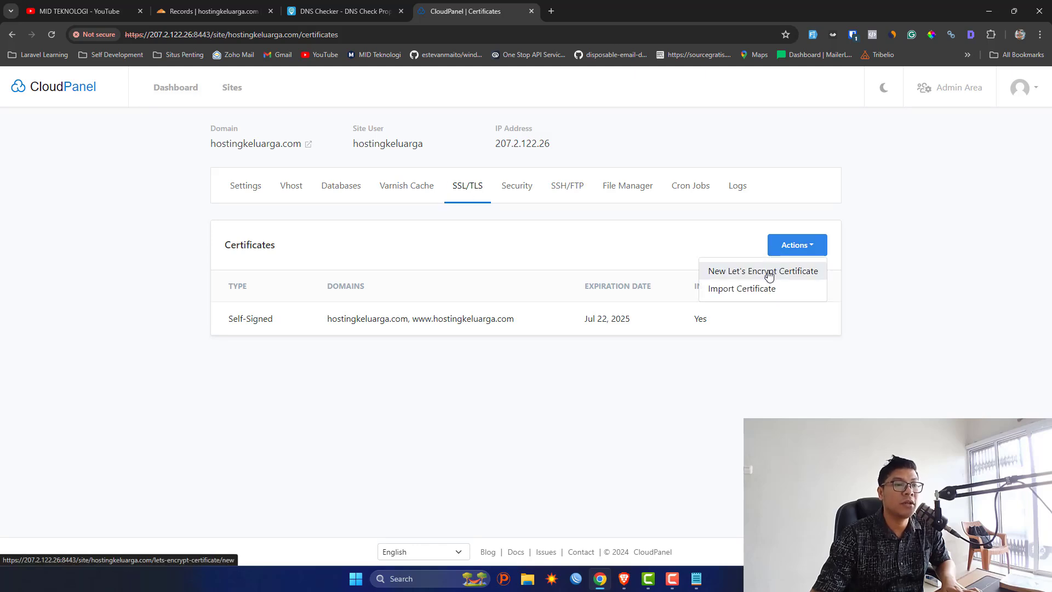
{"action": "left_click", "coordinate": [770, 272]}
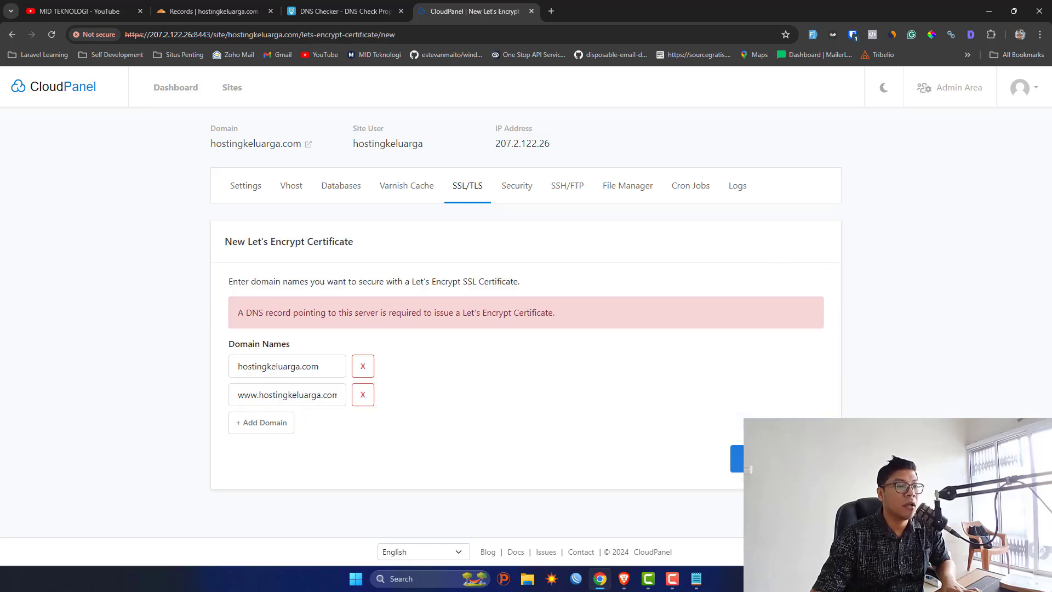
{"action": "left_click", "coordinate": [737, 458]}
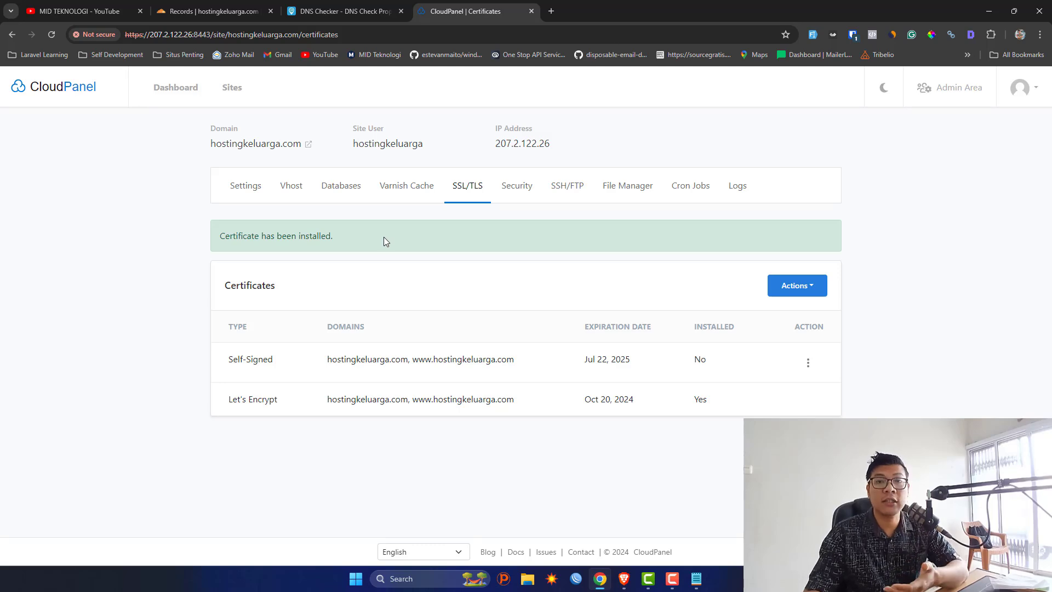
Open the live hostingkeluarga.com site and confirm its certificate is valid over HTTPS.
{"action": "left_click", "coordinate": [309, 145]}
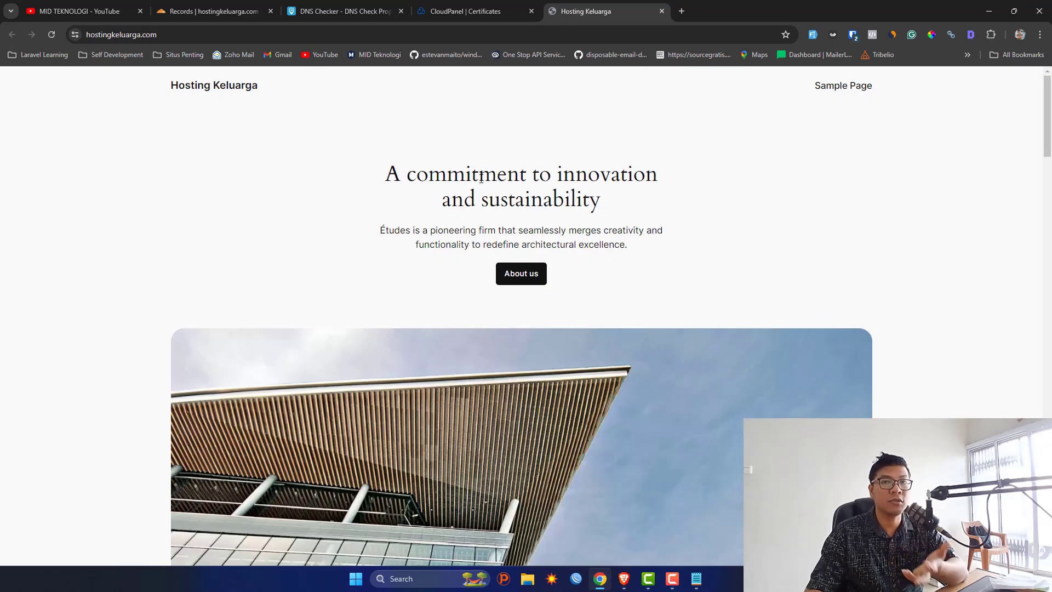
{"action": "left_click", "coordinate": [77, 35]}
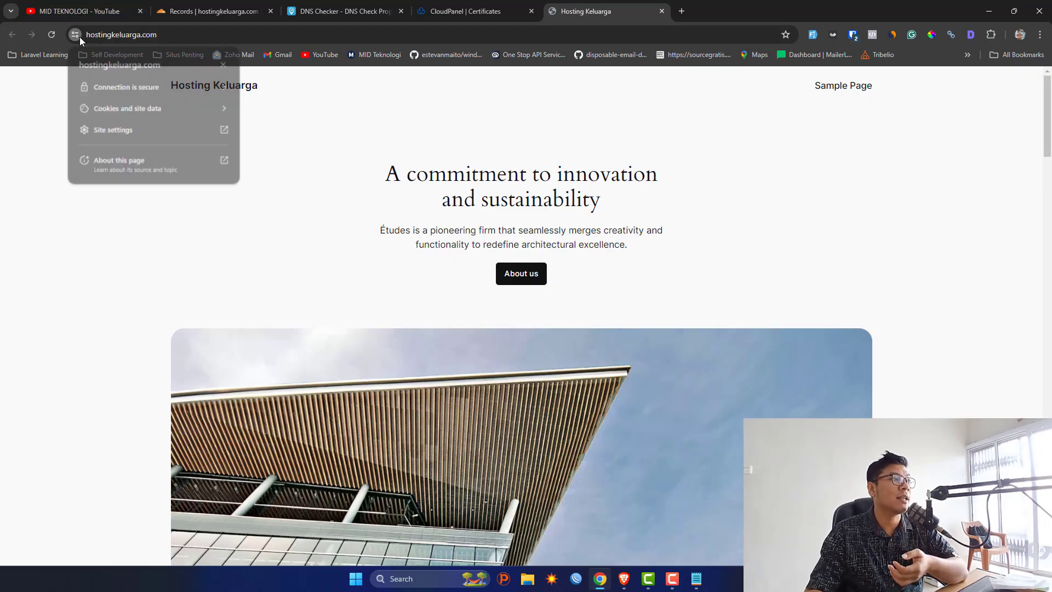
{"action": "left_click", "coordinate": [157, 85]}
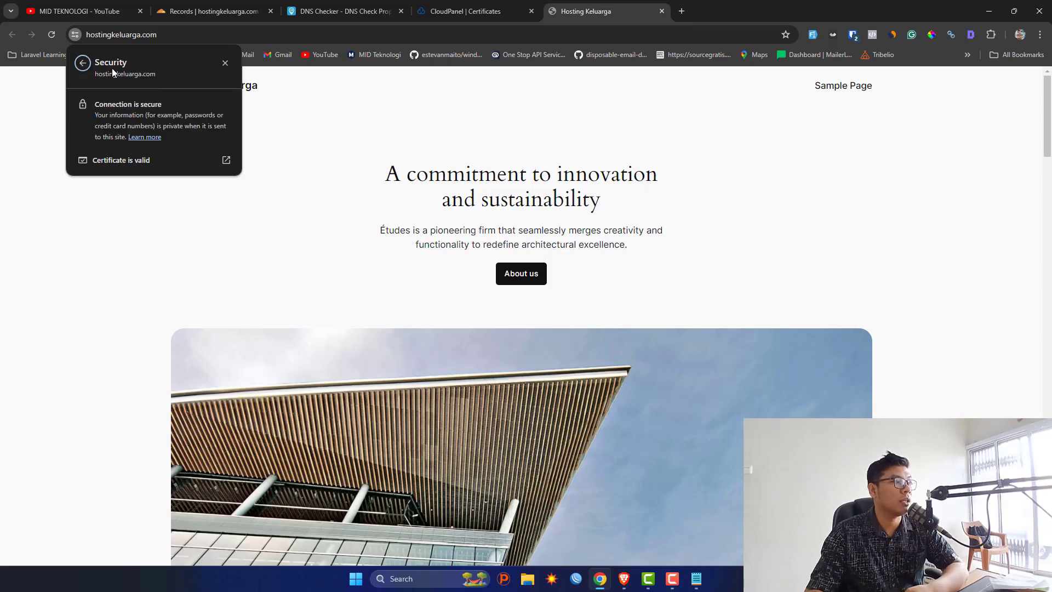
{"action": "left_click", "coordinate": [180, 162]}
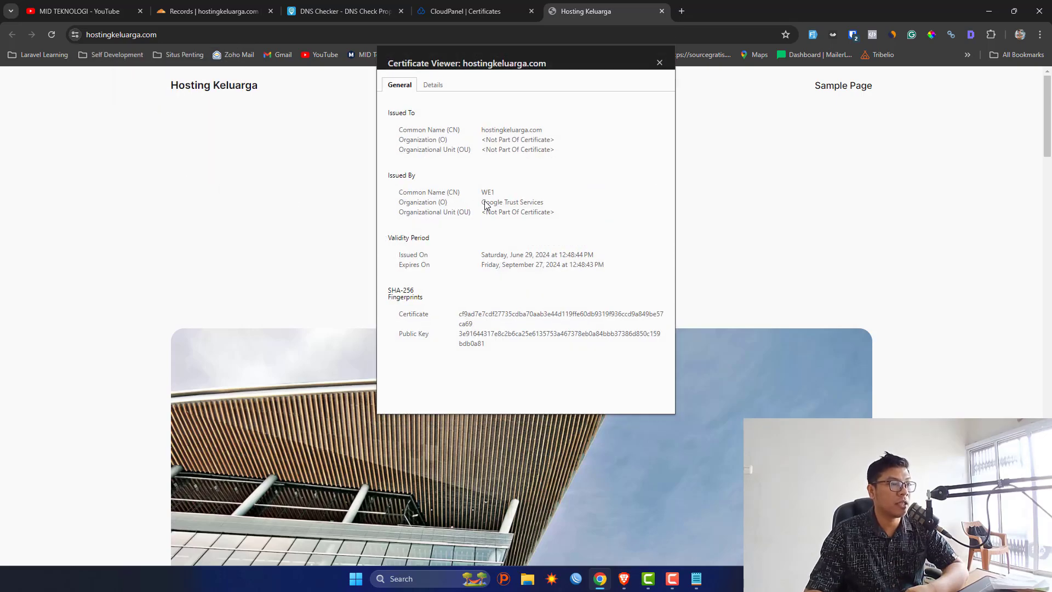
{"action": "left_click", "coordinate": [660, 62]}
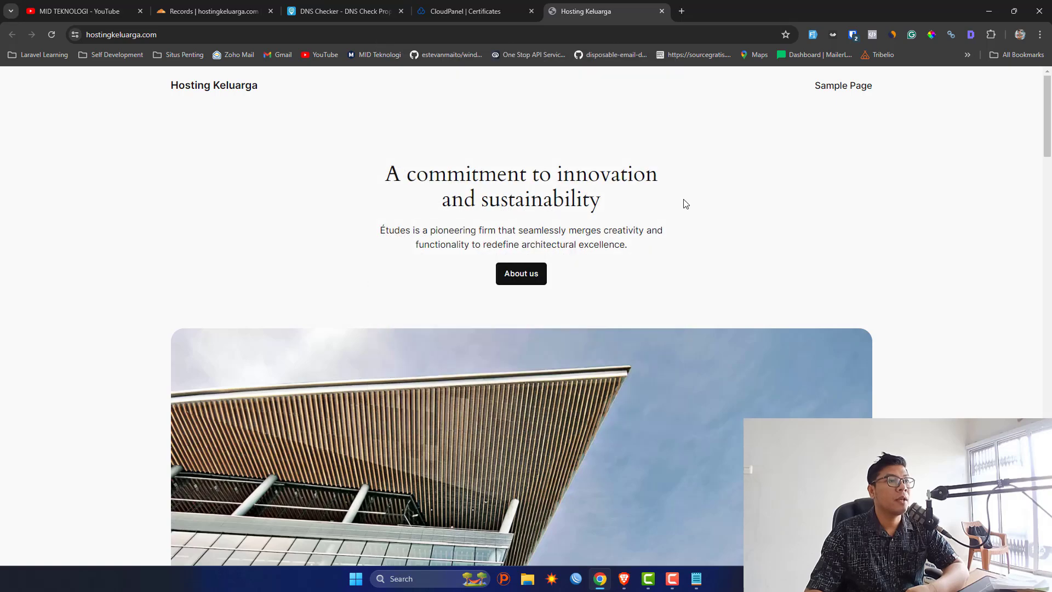
Load the site's WordPress login page at /wp-login.php.
{"action": "double_click", "coordinate": [603, 33]}
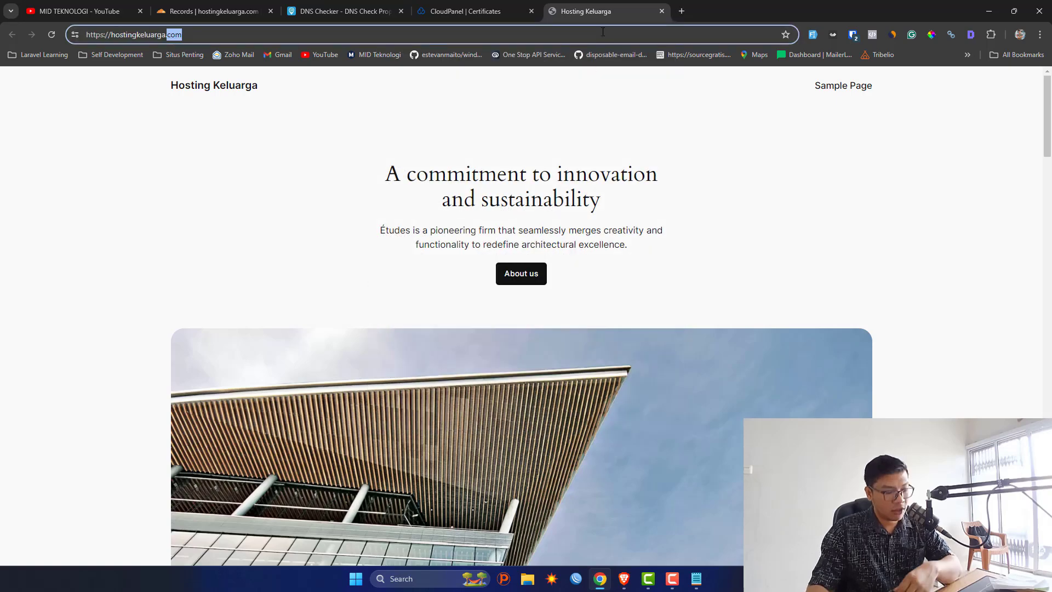
{"action": "left_click", "coordinate": [603, 32]}
{"action": "type", "text": "/wp-l"}
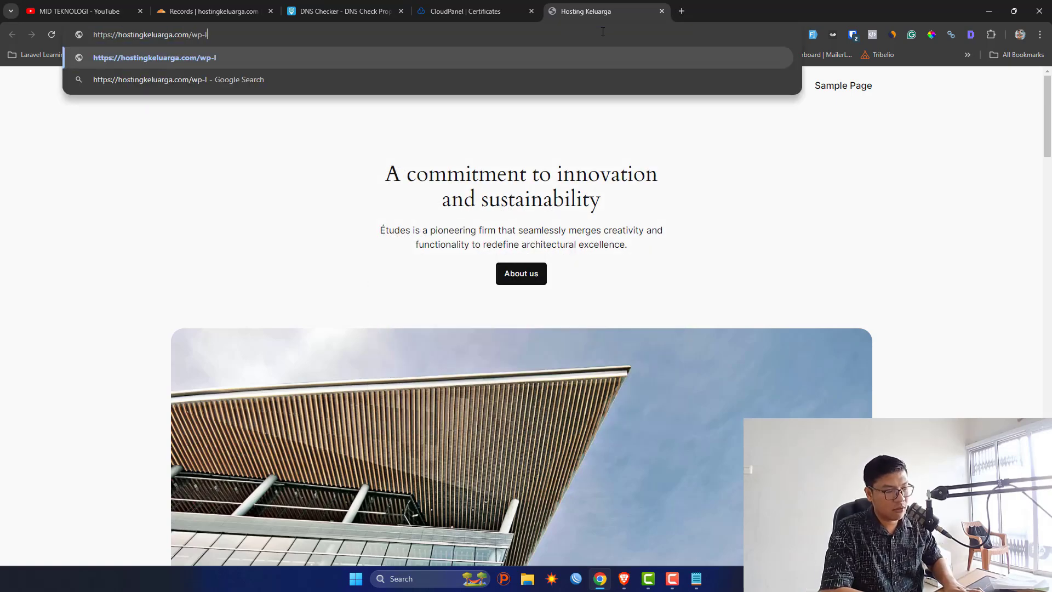
{"action": "type", "text": "ogin.php"}
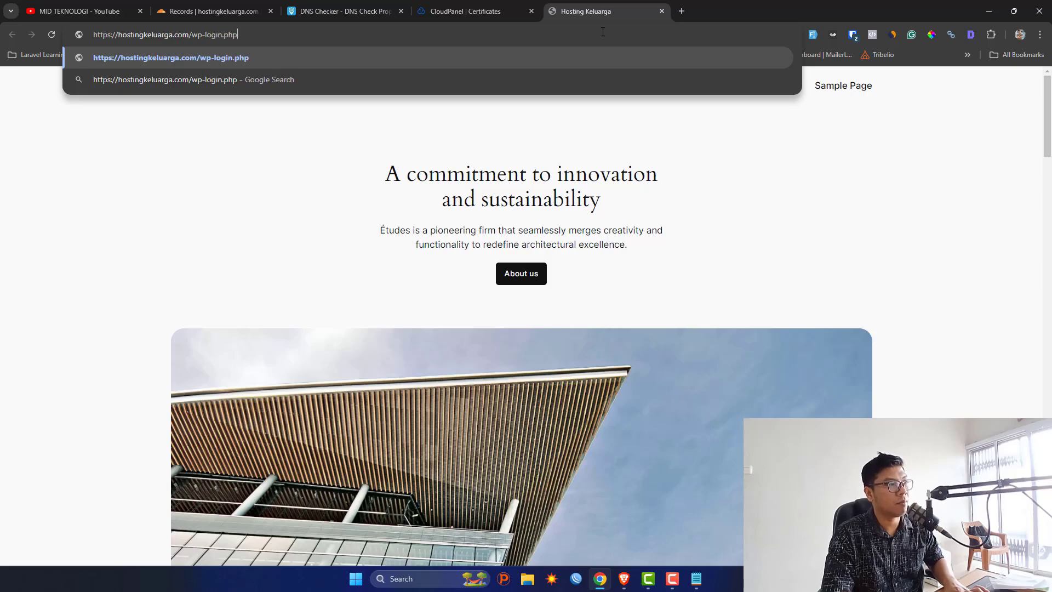
{"action": "key", "text": "Return"}
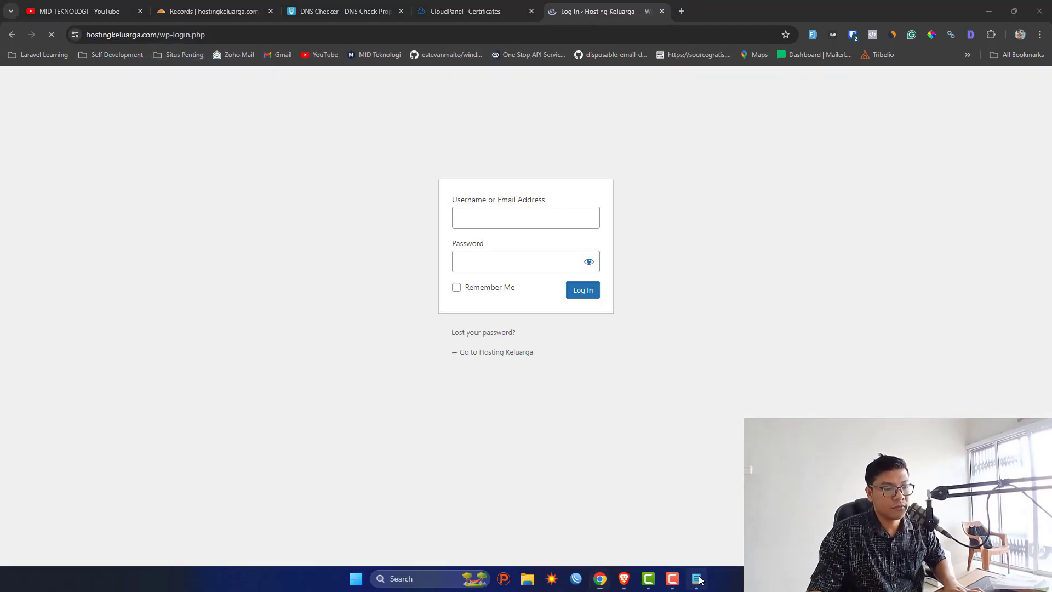
Copy the WordPress admin password from the credentials notes window.
{"action": "left_click", "coordinate": [696, 579]}
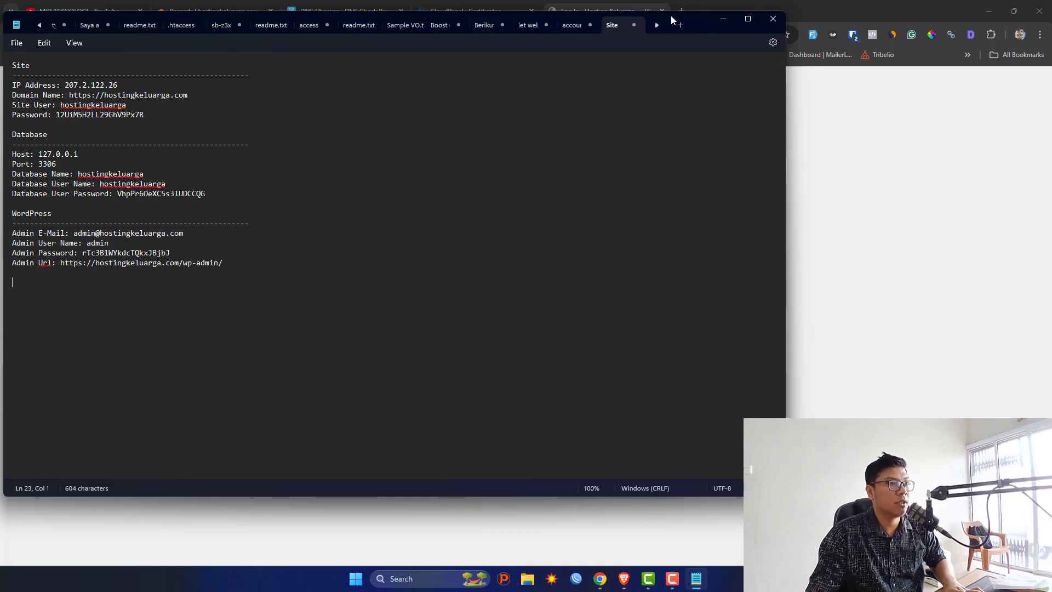
{"action": "left_click_drag", "start_coordinate": [729, 31], "coordinate": [912, 73]}
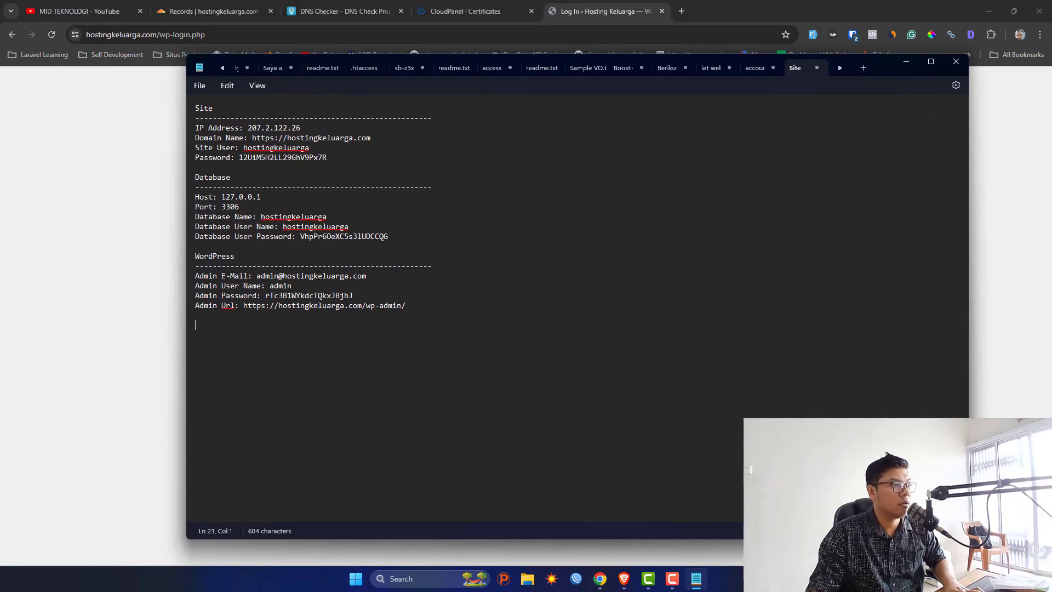
{"action": "left_click_drag", "start_coordinate": [266, 295], "coordinate": [363, 296]}
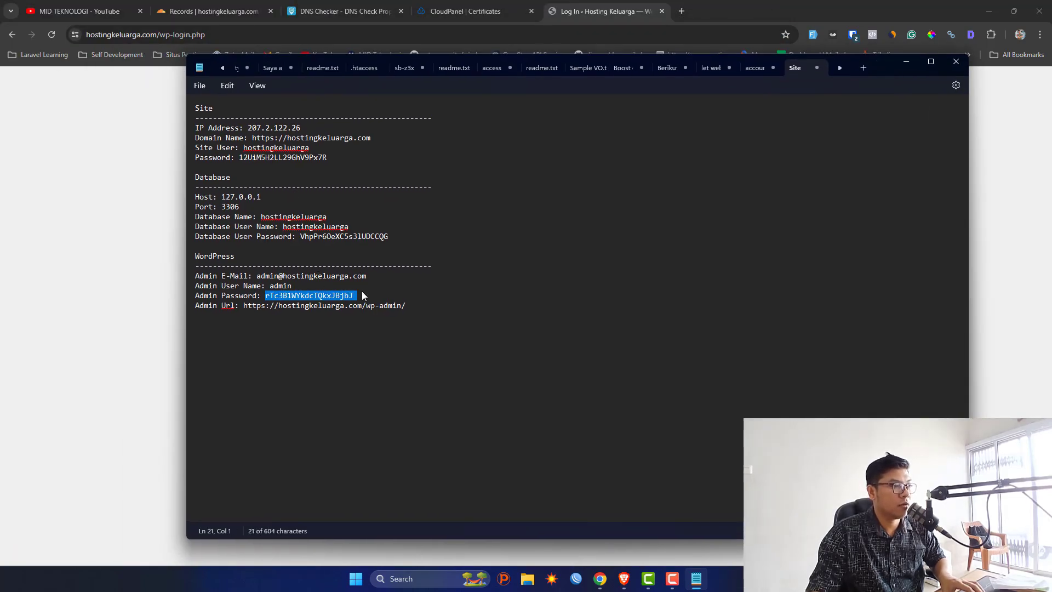
{"action": "key", "text": "alt+Tab"}
Log in as admin with the pasted password and Remember Me ticked, dismissing the password manager prompt.
{"action": "type", "text": "ad"}
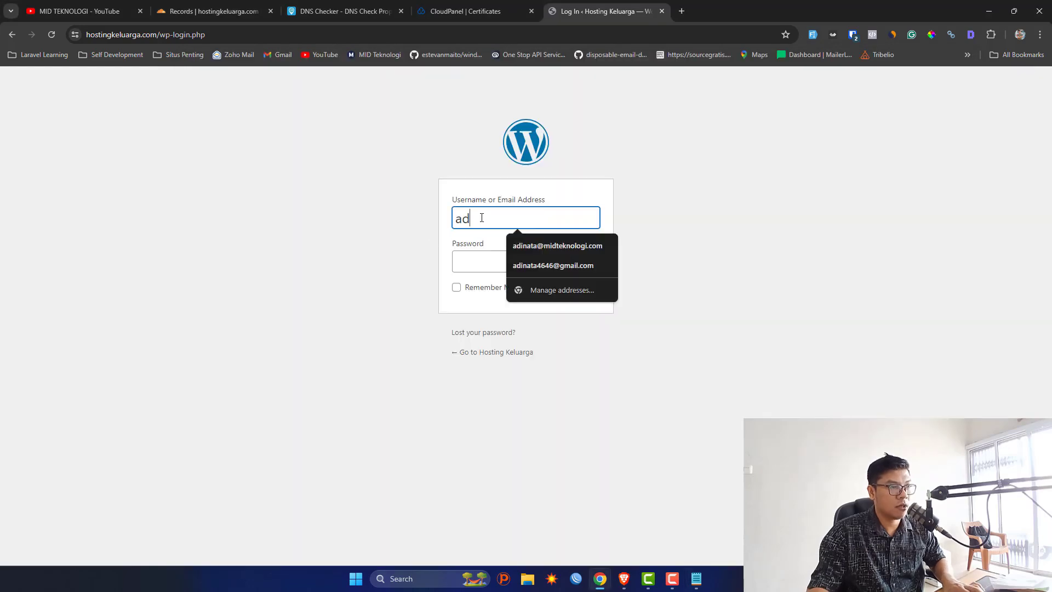
{"action": "type", "text": "min"}
{"action": "key", "text": "Tab"}
{"action": "key", "text": "ctrl+v"}
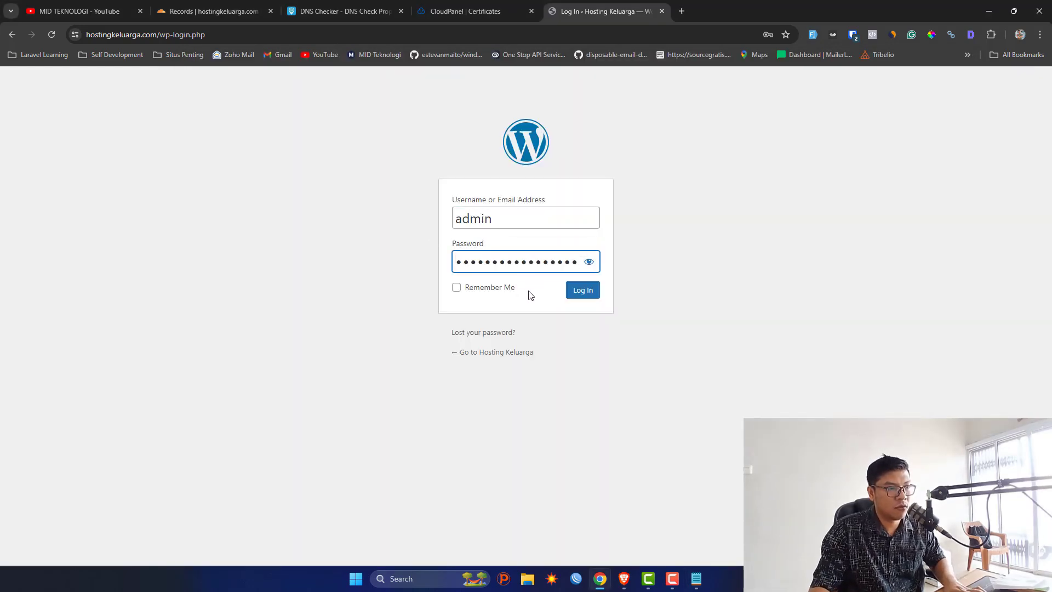
{"action": "left_click", "coordinate": [500, 291]}
{"action": "left_click", "coordinate": [577, 294]}
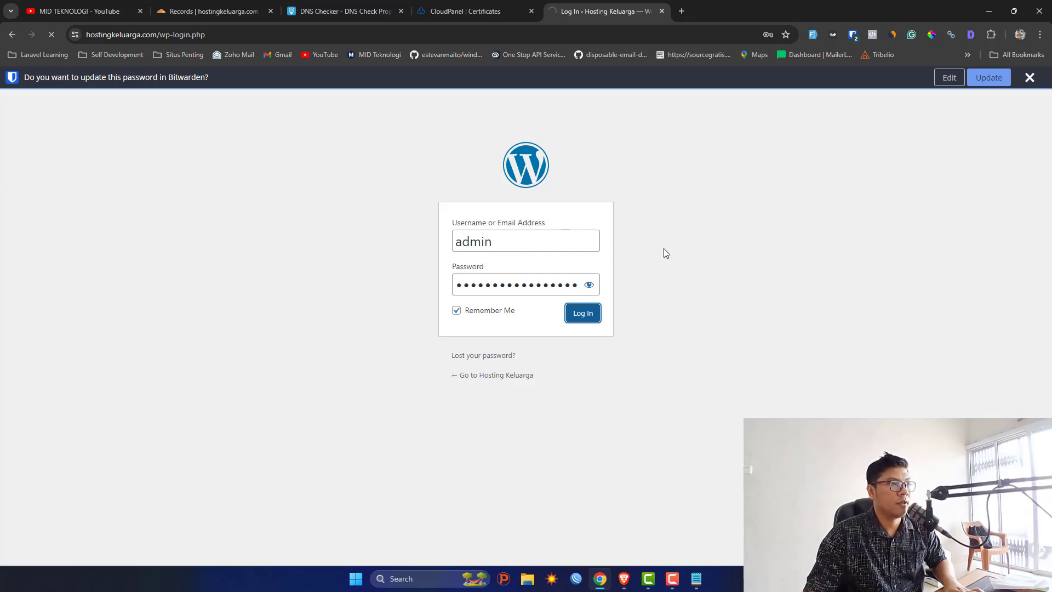
{"action": "left_click", "coordinate": [1029, 78]}
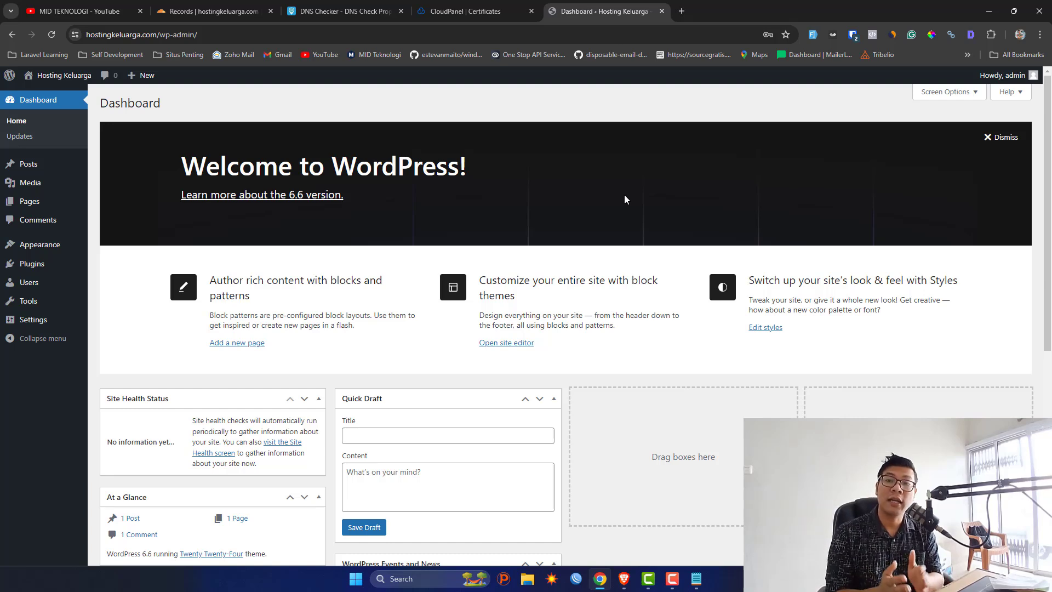
Switch to the MID TEKNOLOGI YouTube channel's Videos page.
{"action": "left_click", "coordinate": [49, 6]}
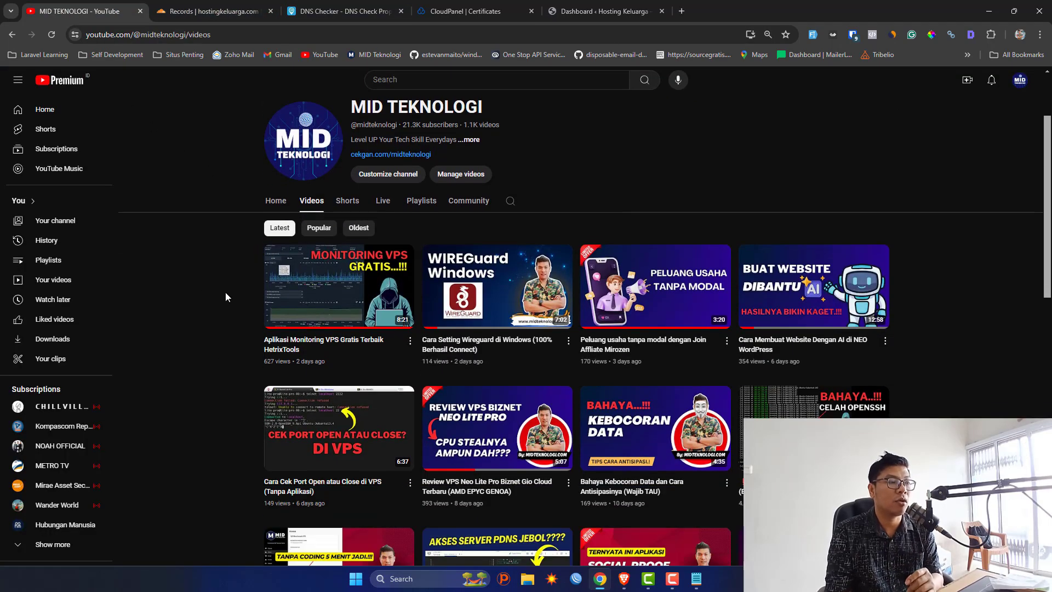